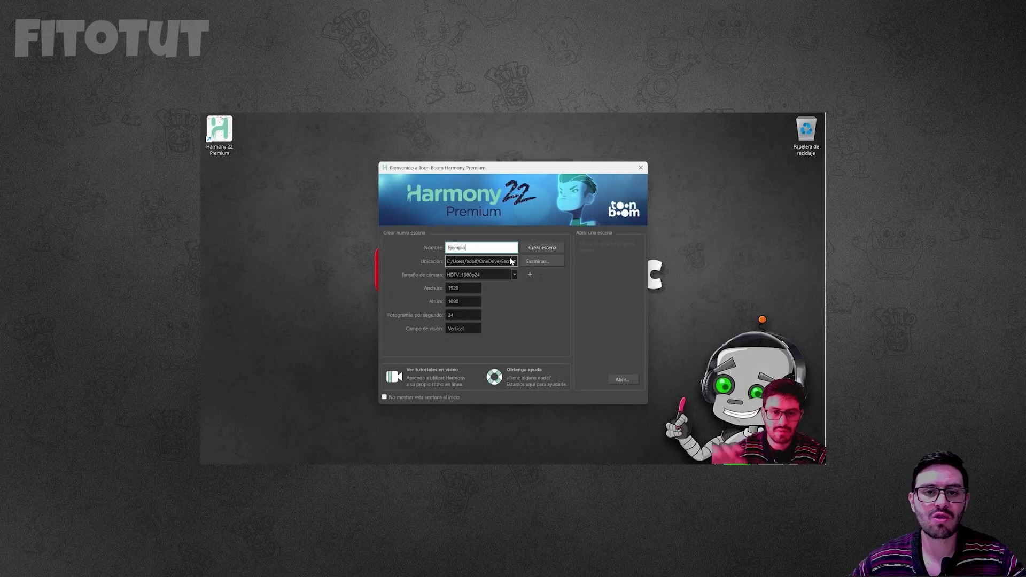
Choose a save location for the new scene Ejemplo and create it with the HDTV_1080p24 camera size.
click(538, 262)
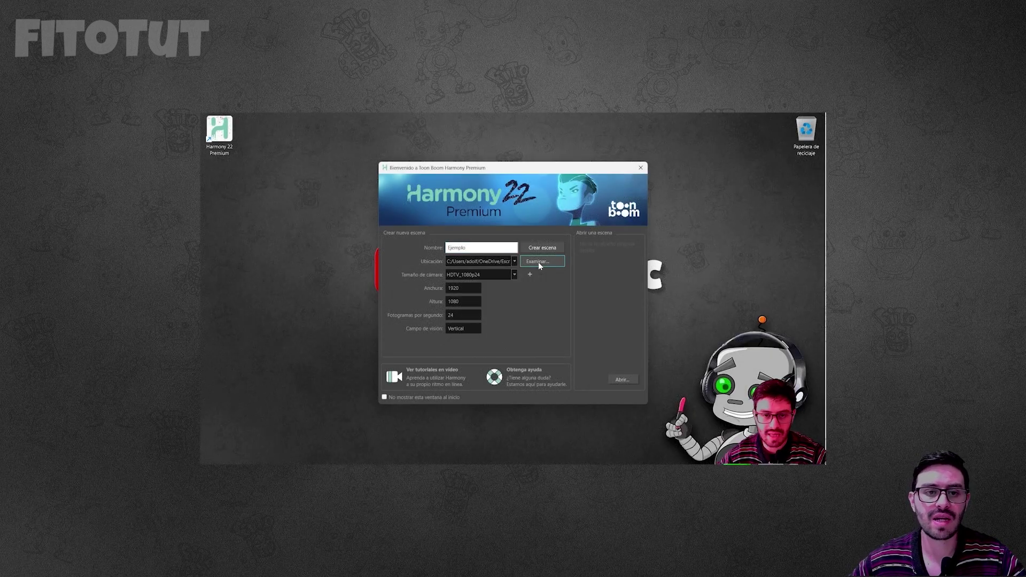
click(246, 193)
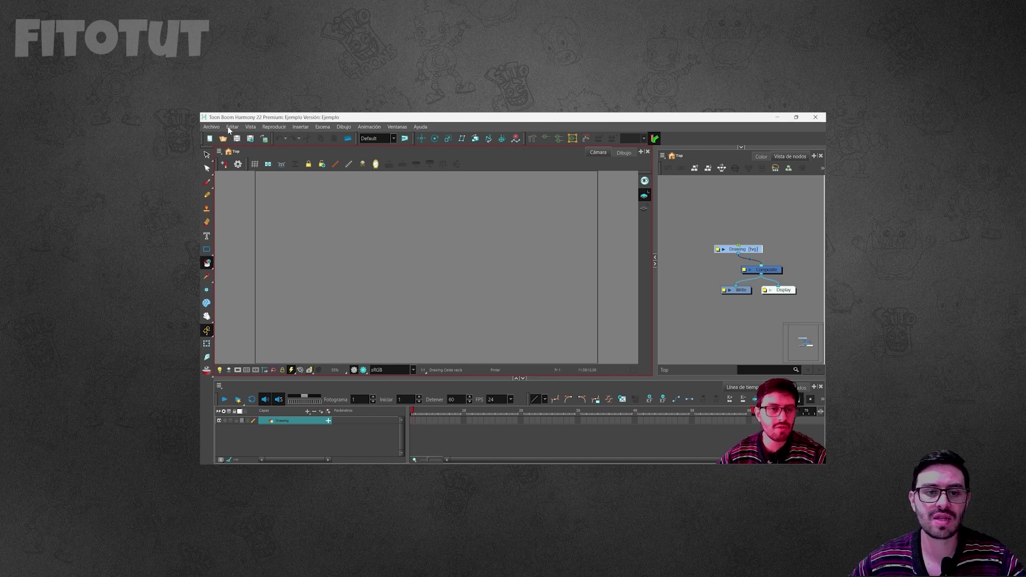
click(274, 127)
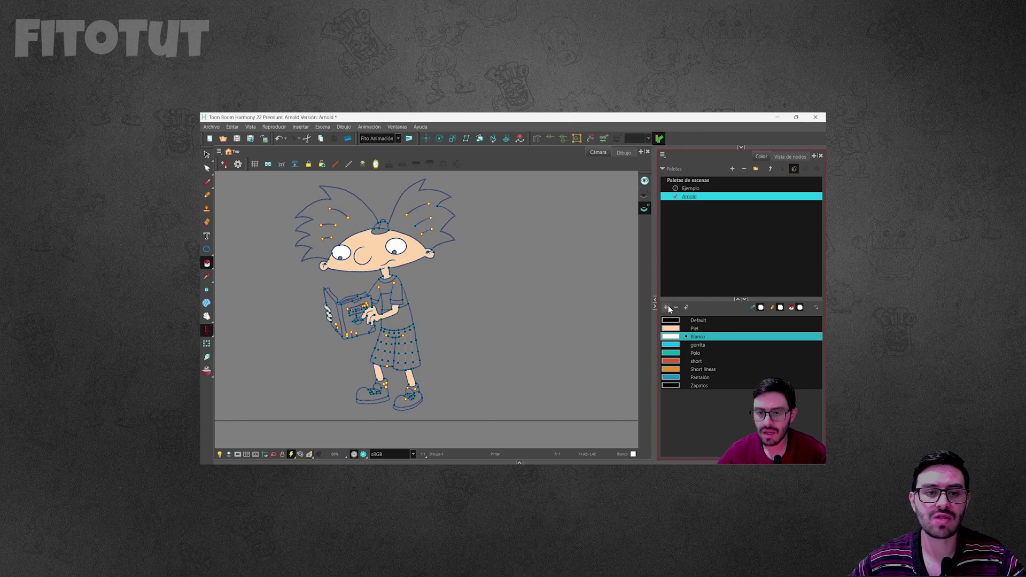
Add a colour named Cabello to the Arnold palette and set it to yellow.
click(666, 307)
text(Cabello)
key(Return)
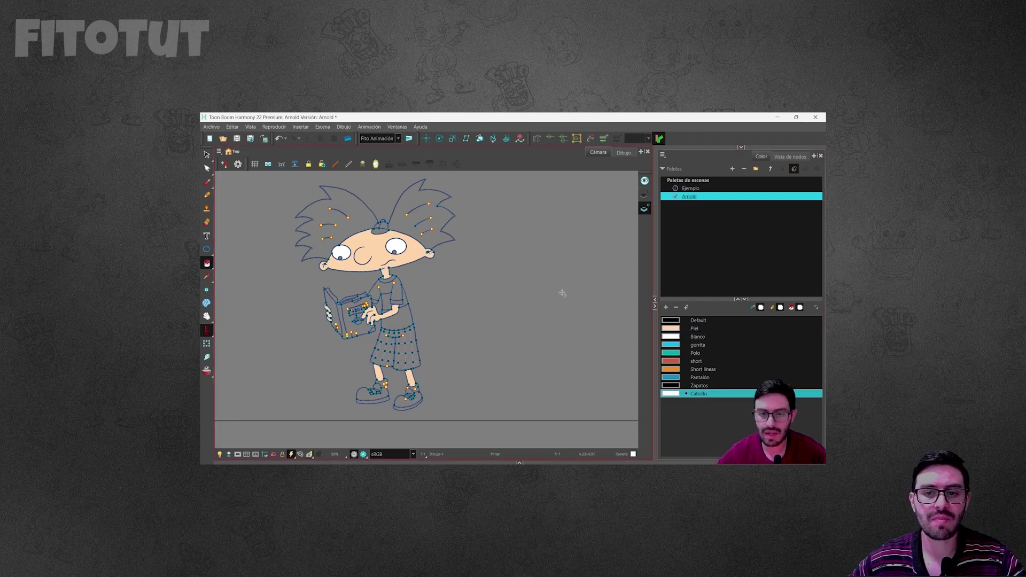
double_click(670, 393)
drag(556, 214, 487, 214)
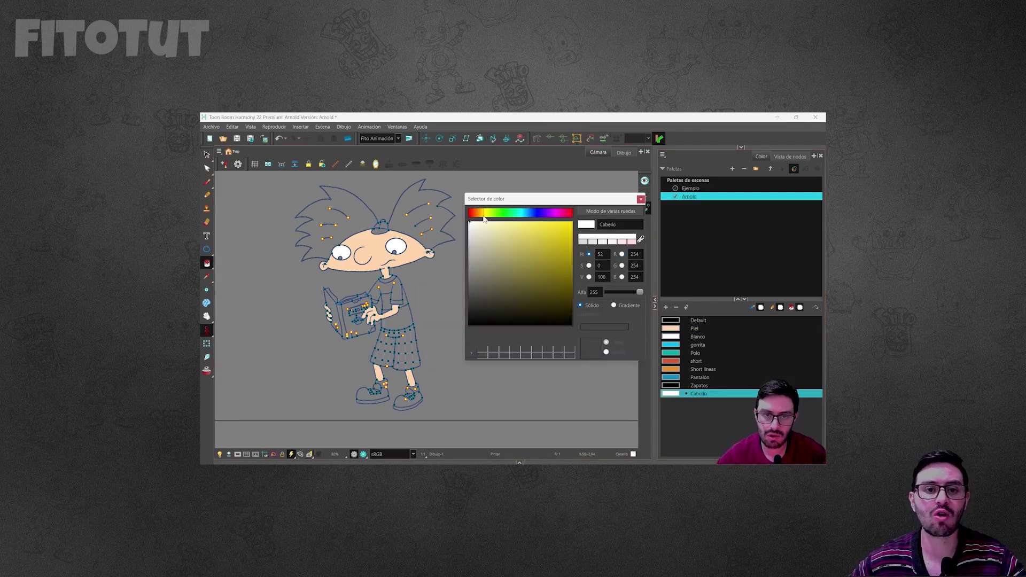
click(550, 234)
click(641, 199)
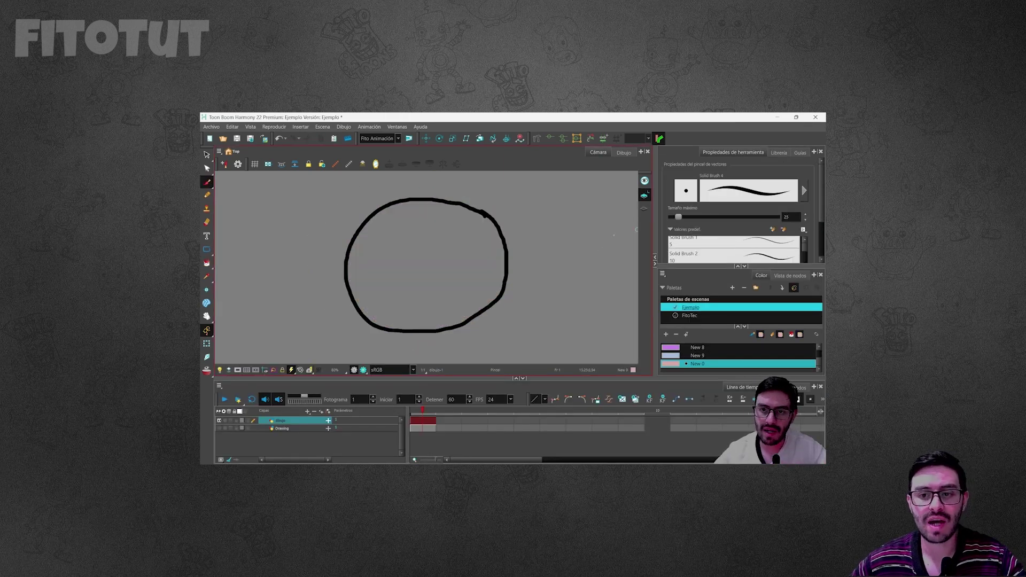
drag(435, 186, 543, 288)
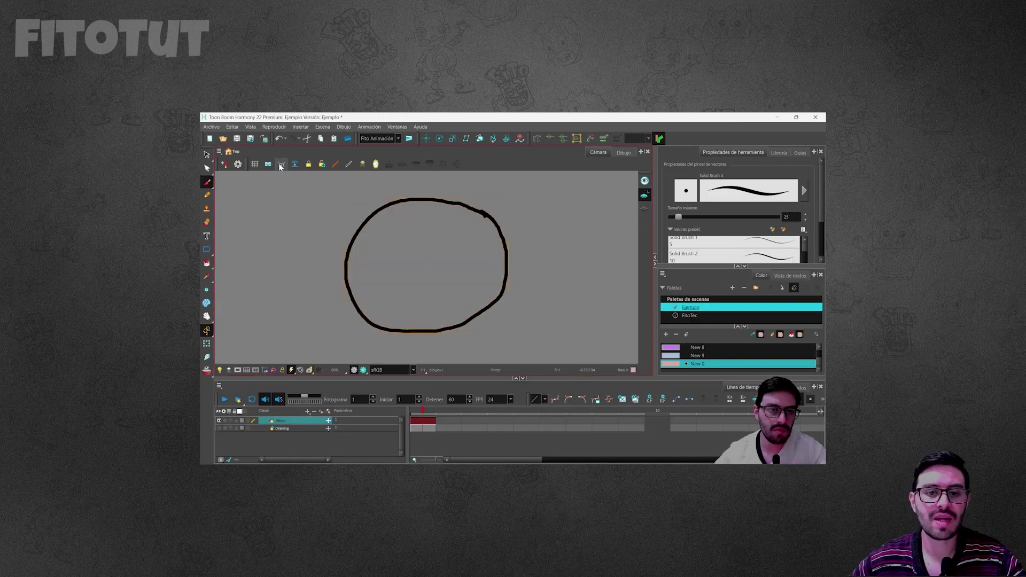
click(671, 228)
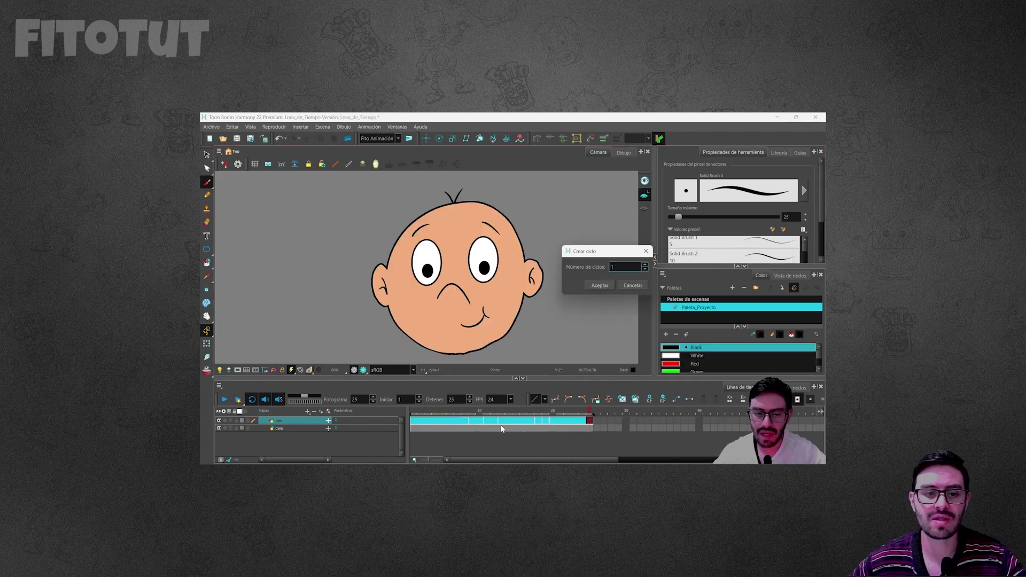
Repeat the selected eye drawings for 4 cycles and extend the face layer's exposure to frame 100.
text(4)
click(600, 285)
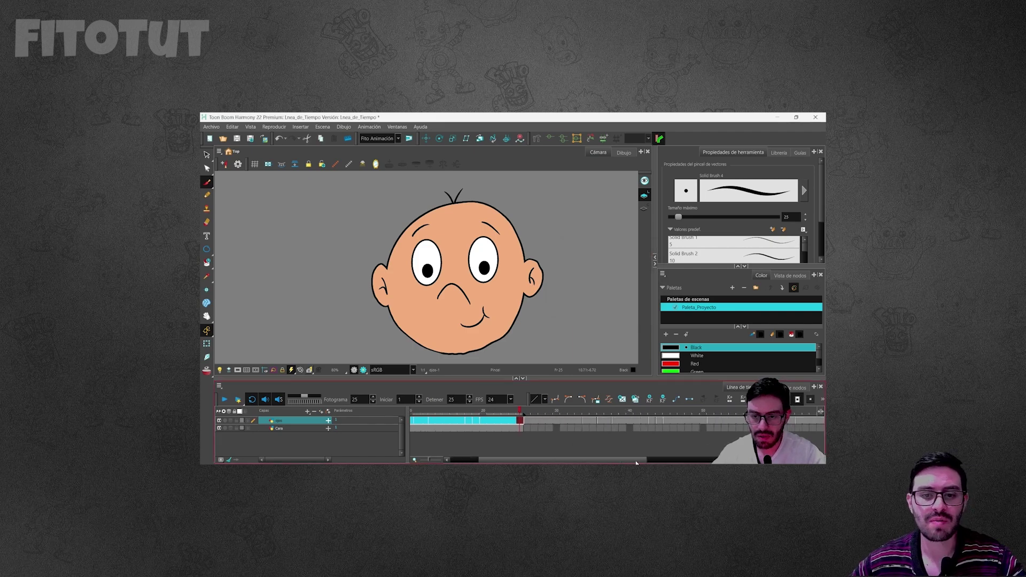
click(726, 413)
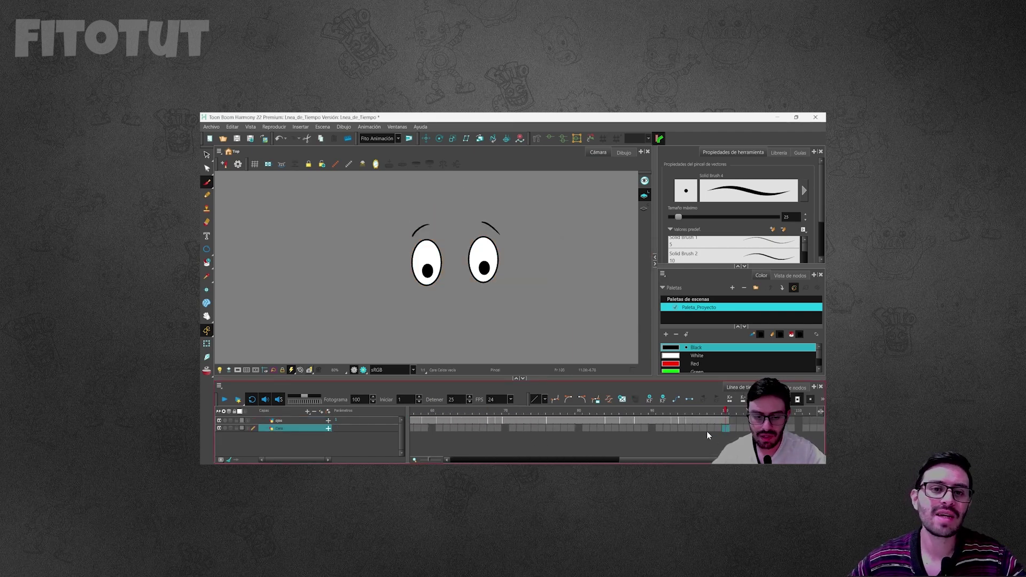
key(F5)
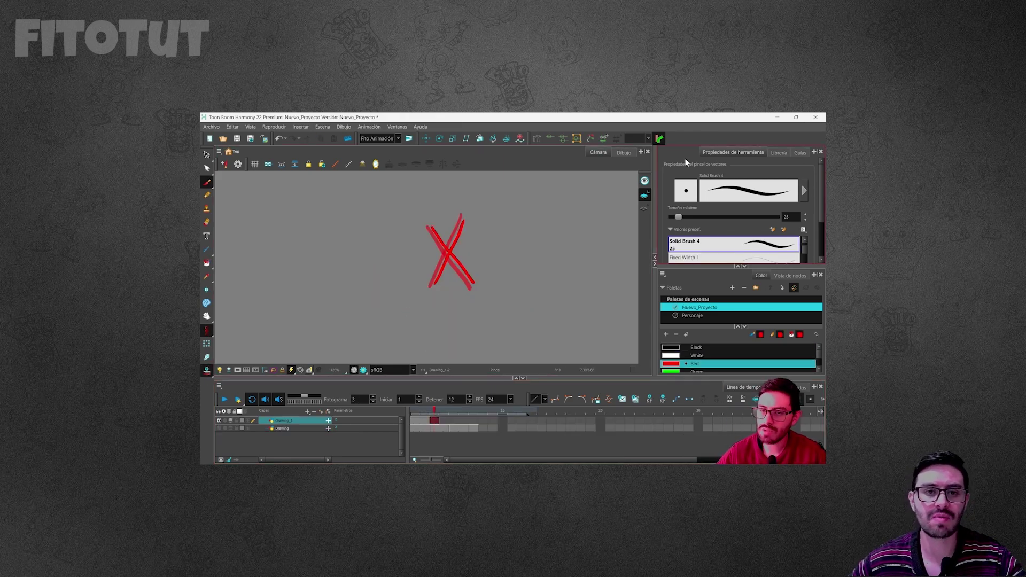
Close the colour view and open the list of views that can be added beside the tool properties.
click(821, 275)
click(814, 153)
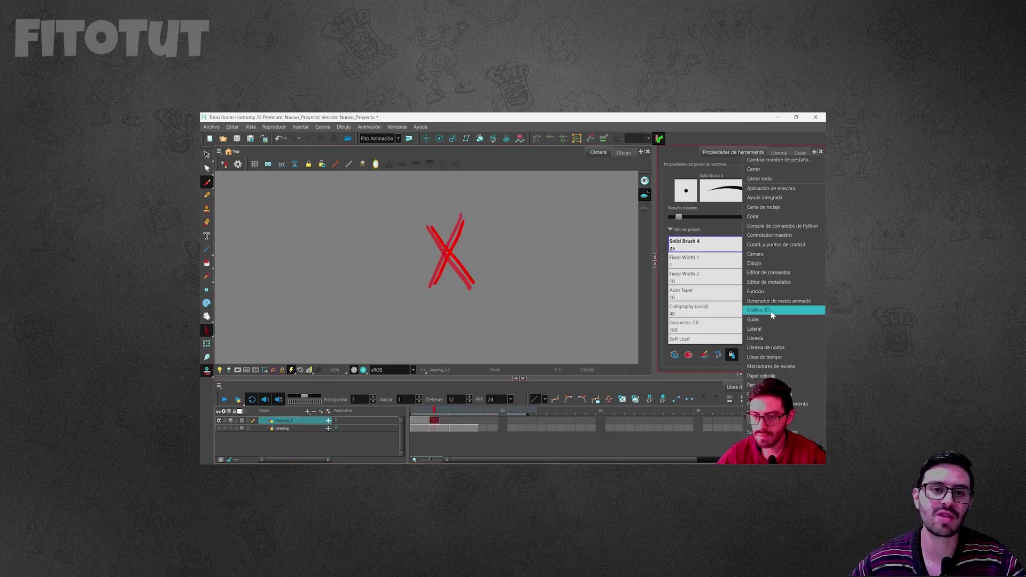
click(783, 281)
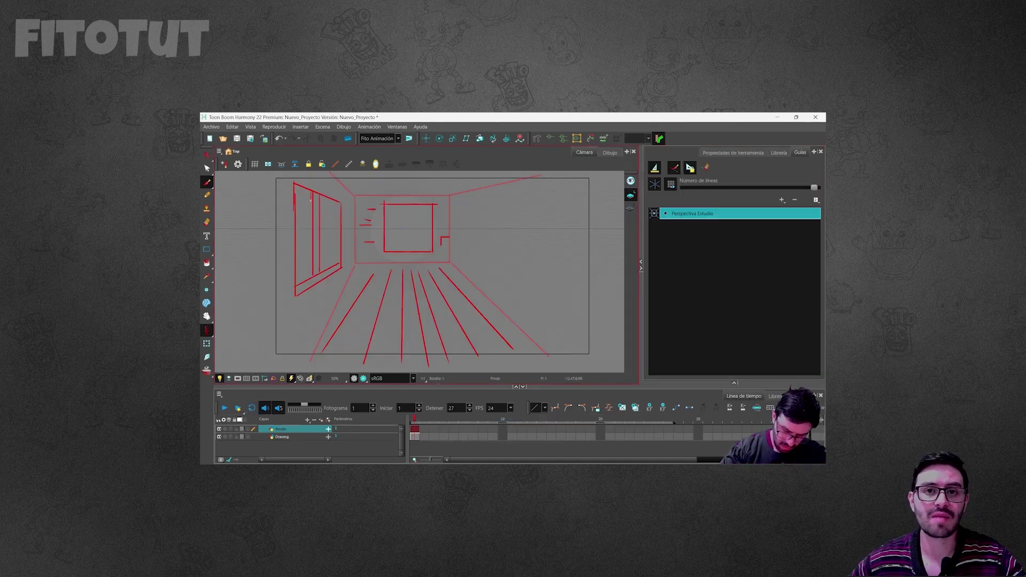
Draw a crossbar across the window on the room's side wall, using the Perspectiva Estudio guide.
drag(296, 252, 340, 243)
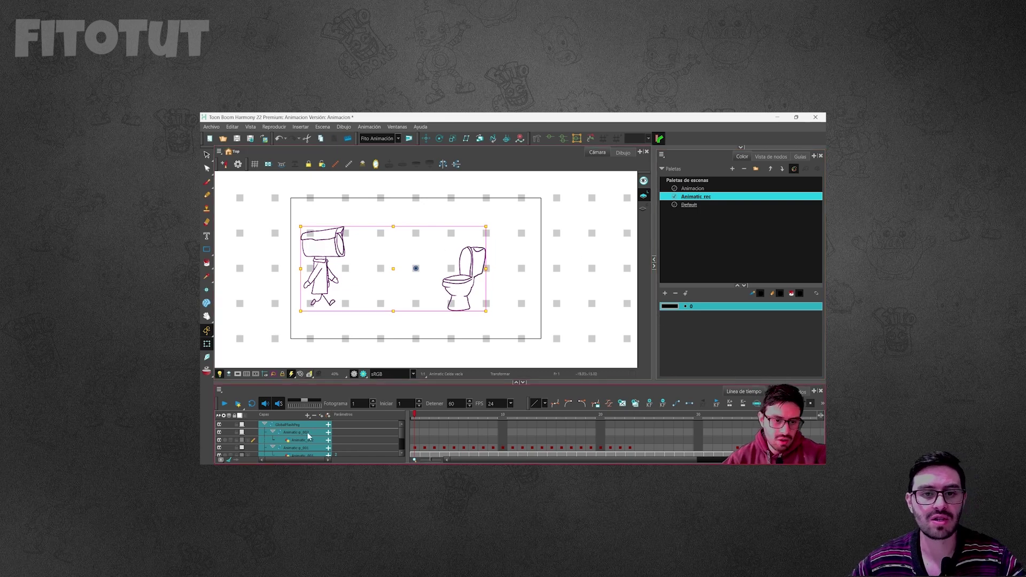
Look through the imported animatic layers and scrub the first frames to check the character's movement.
scroll(307, 434, down, 3)
click(319, 448)
click(315, 416)
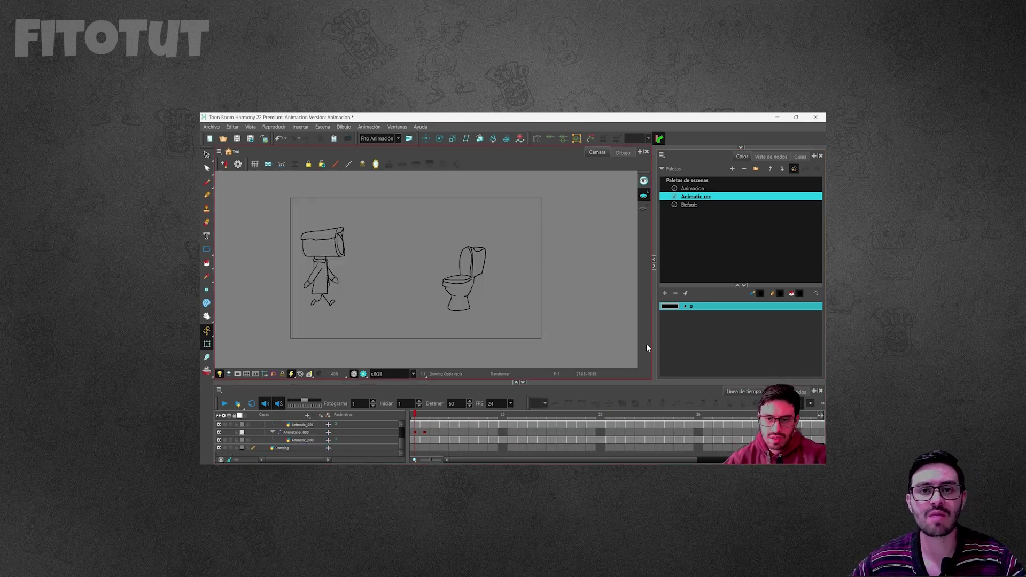
mouse_move(425, 414)
mouse_down()
mouse_move(451, 414)
mouse_move(415, 415)
mouse_up()
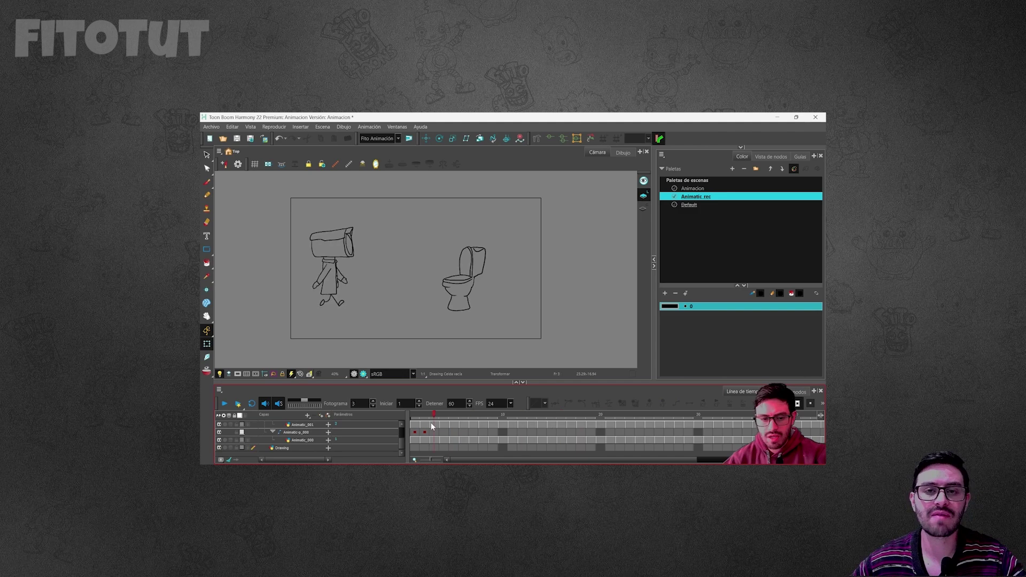
click(373, 249)
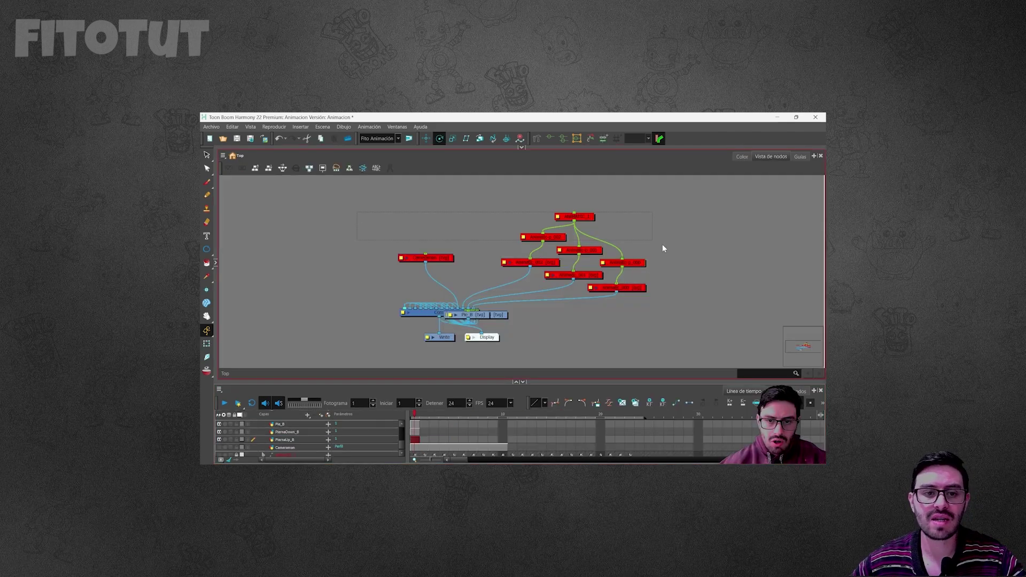
Select the whole node network, including the red animatic nodes, in the node view.
drag(666, 349, 666, 348)
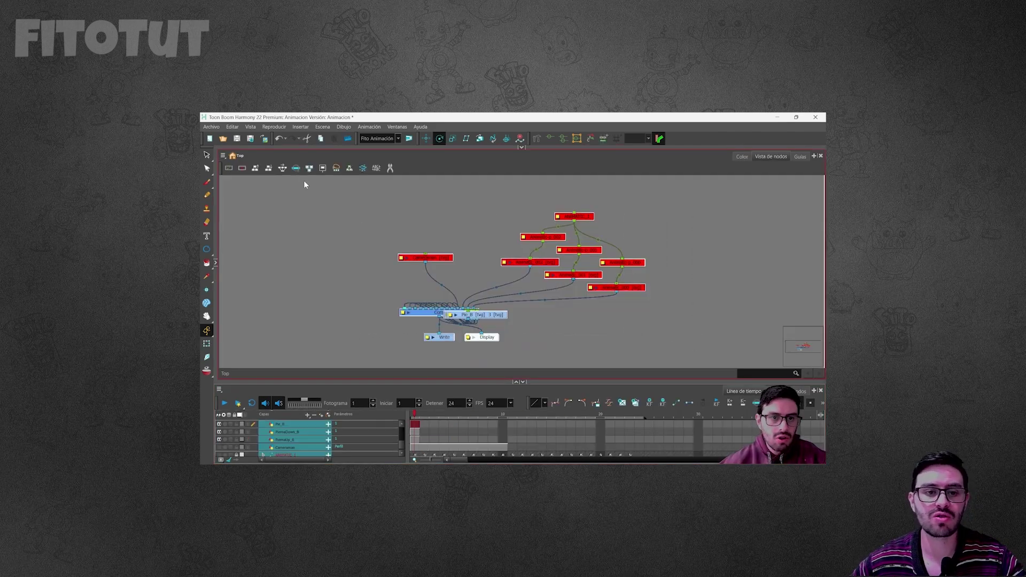
click(255, 169)
click(502, 306)
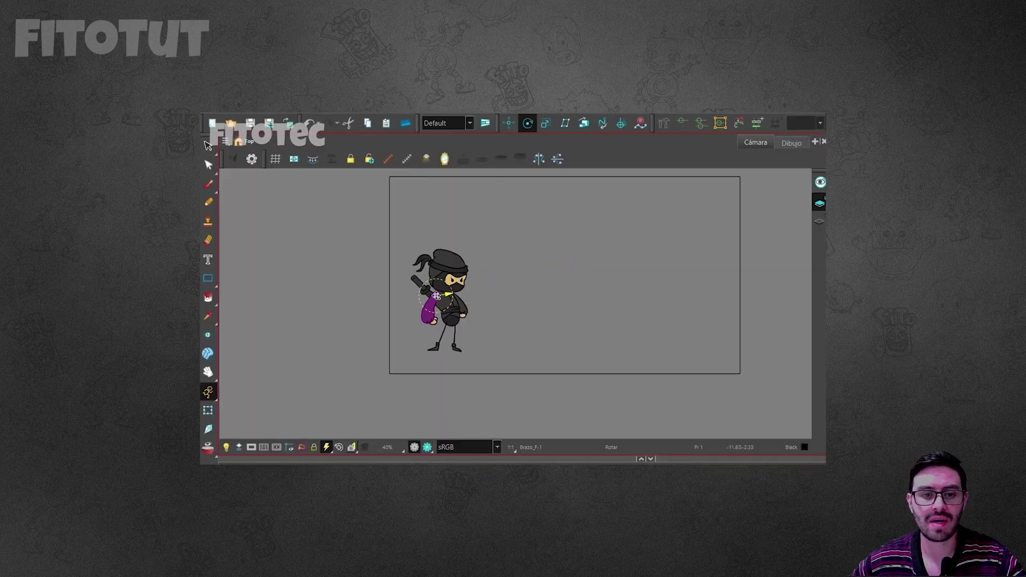
Examine the rotation pivots of the ninja's arm and head up close.
scroll(437, 296, up, 7)
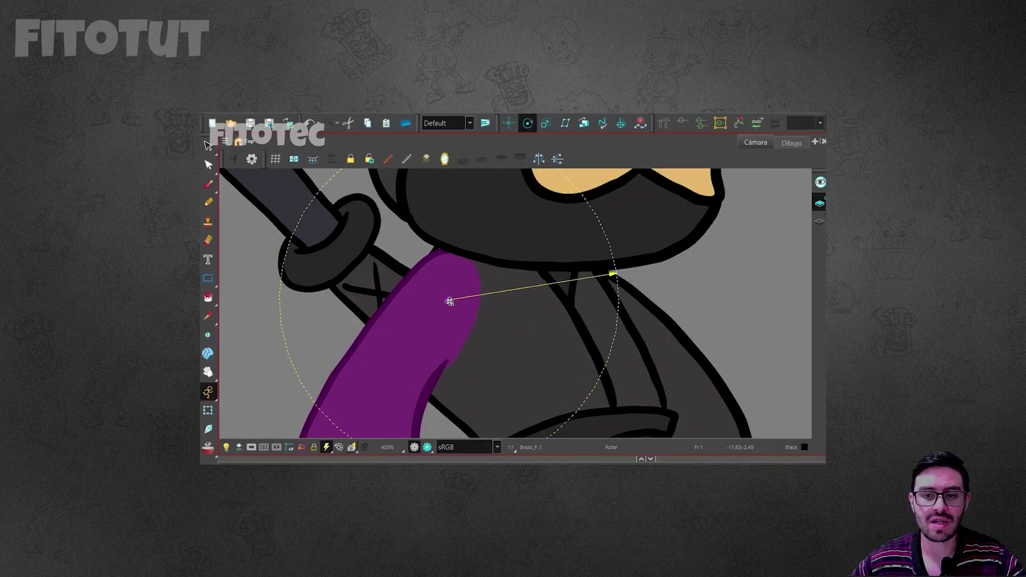
scroll(450, 301, down, 7)
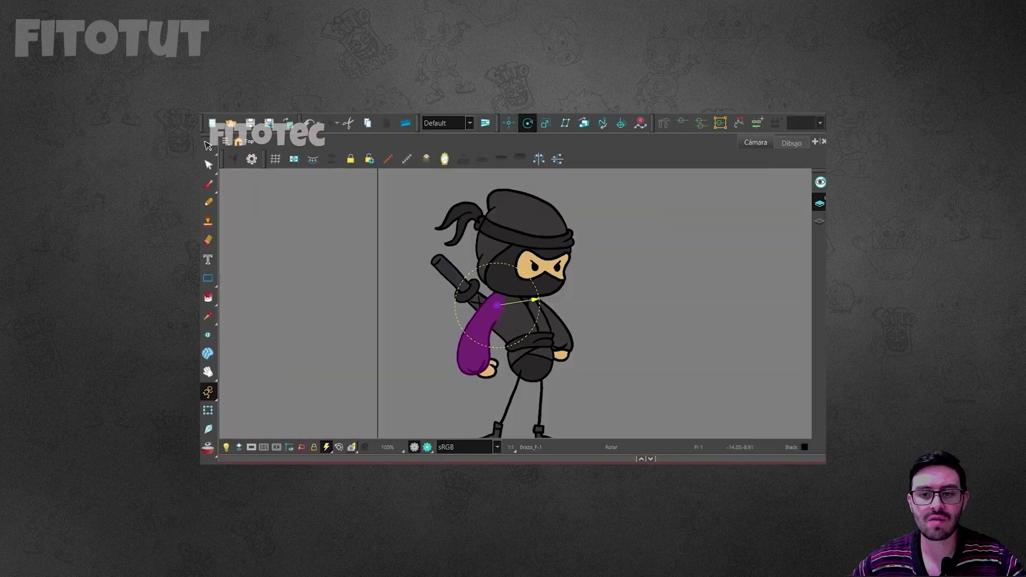
click(527, 284)
drag(745, 284, 636, 283)
scroll(459, 320, up, 2)
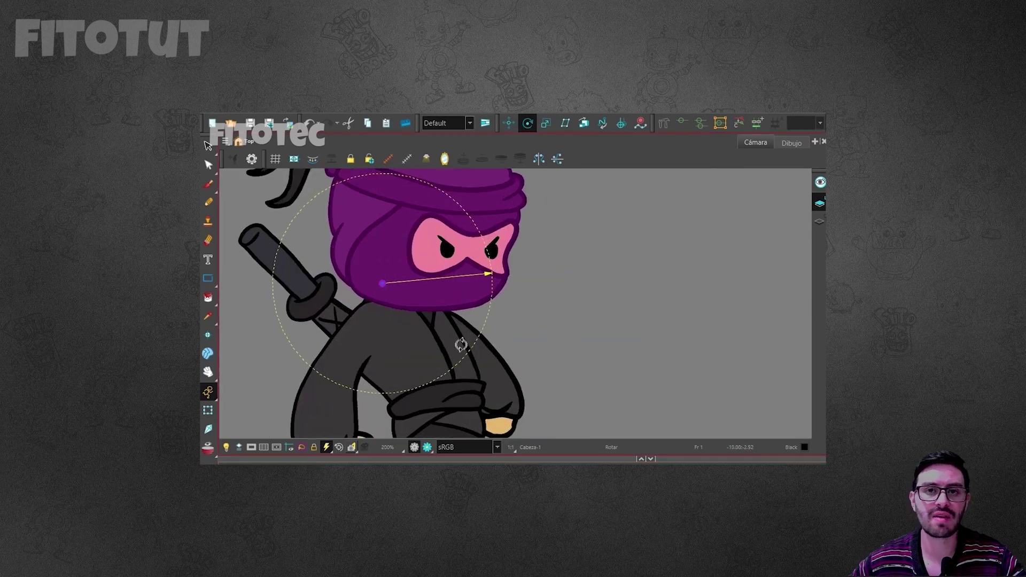
drag(458, 321, 649, 309)
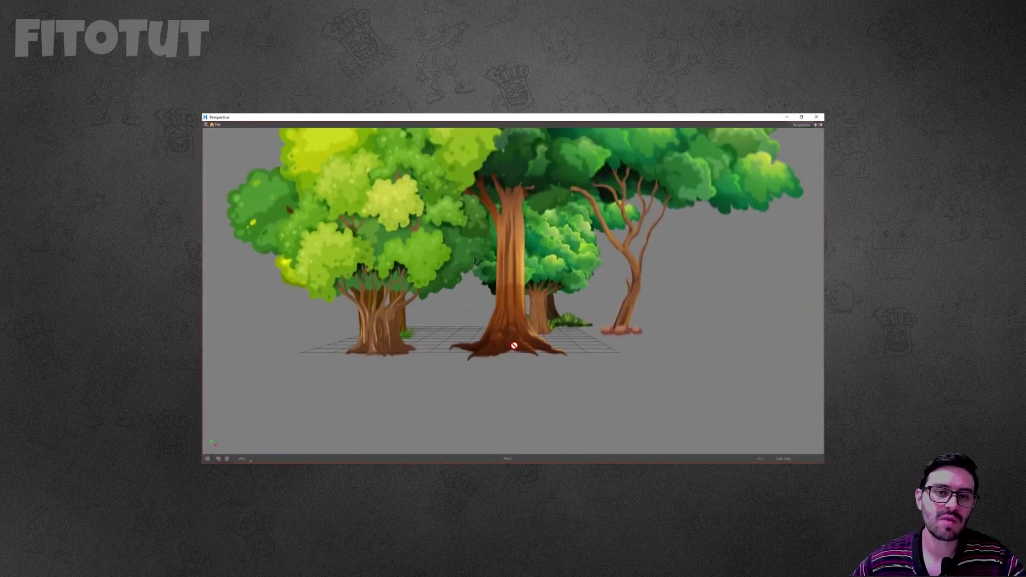
drag(559, 339, 675, 371)
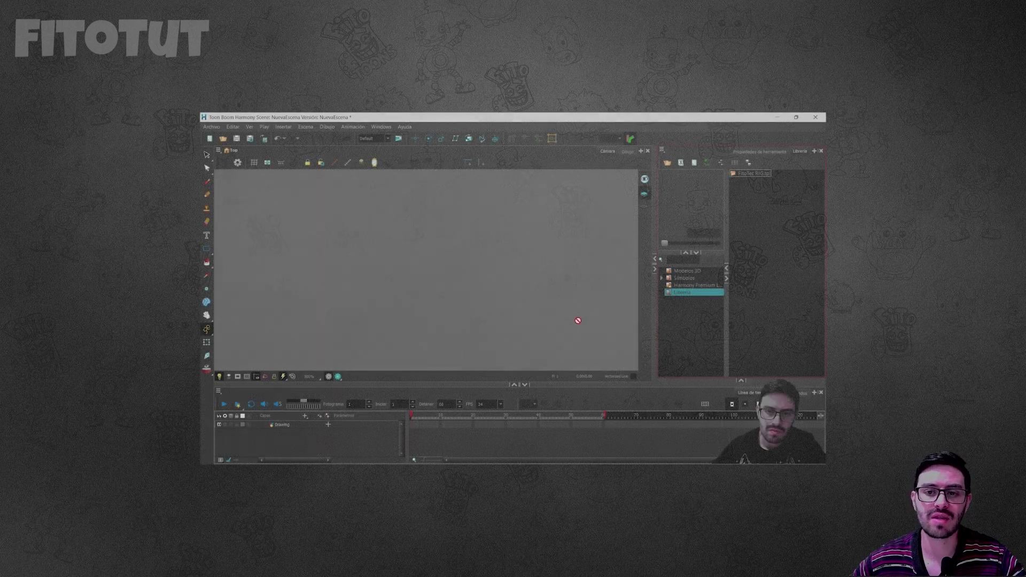
Place the selected FitoTec rig template from the library in the camera view.
click(502, 300)
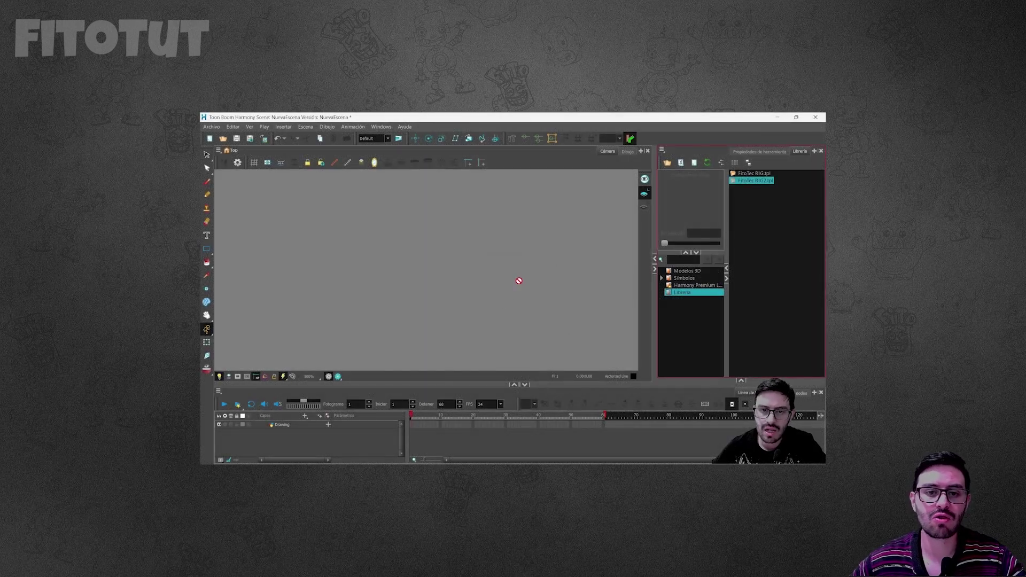
drag(755, 181, 481, 321)
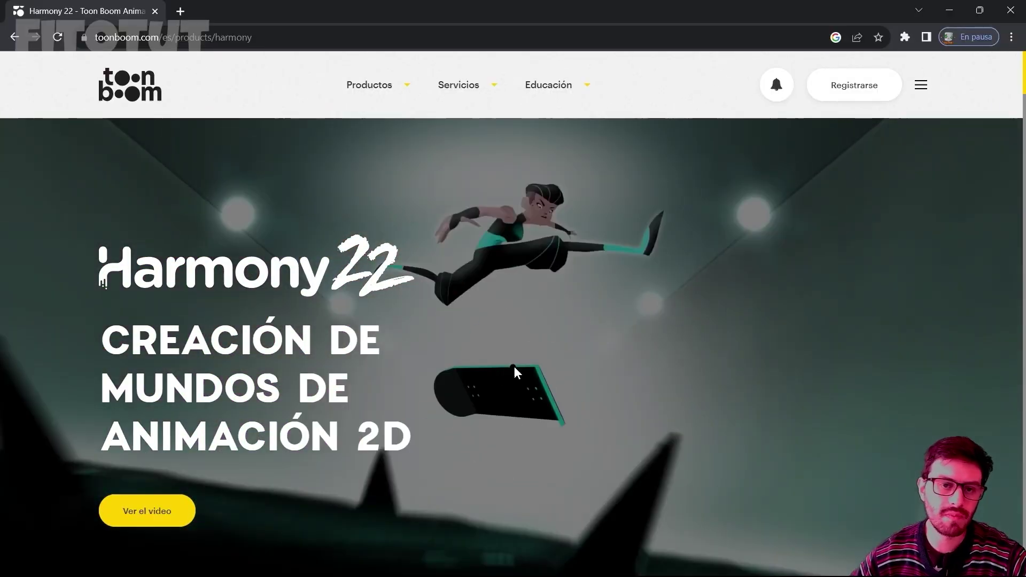
Review the Harmony 22 product page and compare the prices and features of the Essentials, Advanced and Premium editions.
click(380, 85)
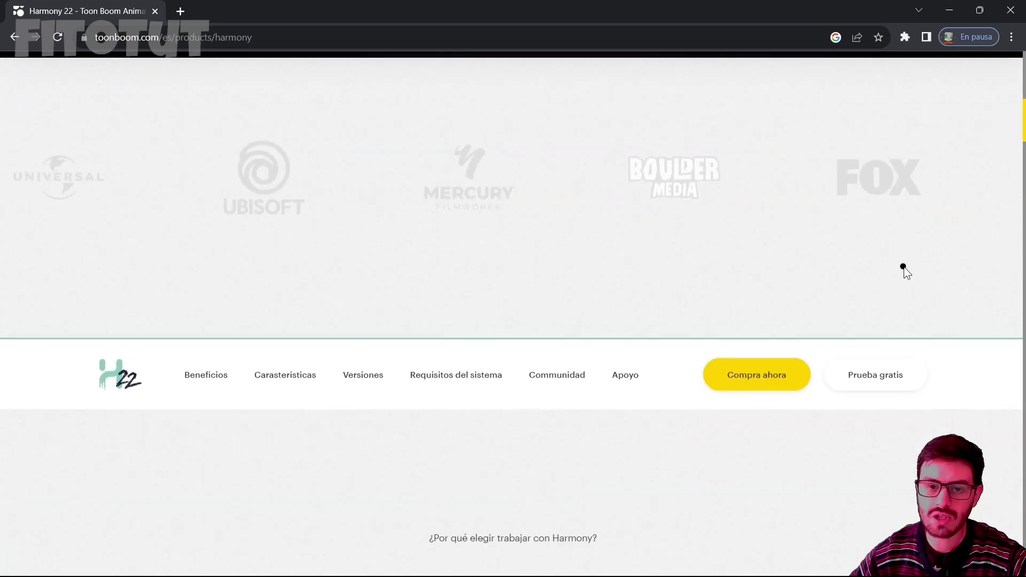
scroll(904, 268, down, 10)
scroll(903, 268, up, 4)
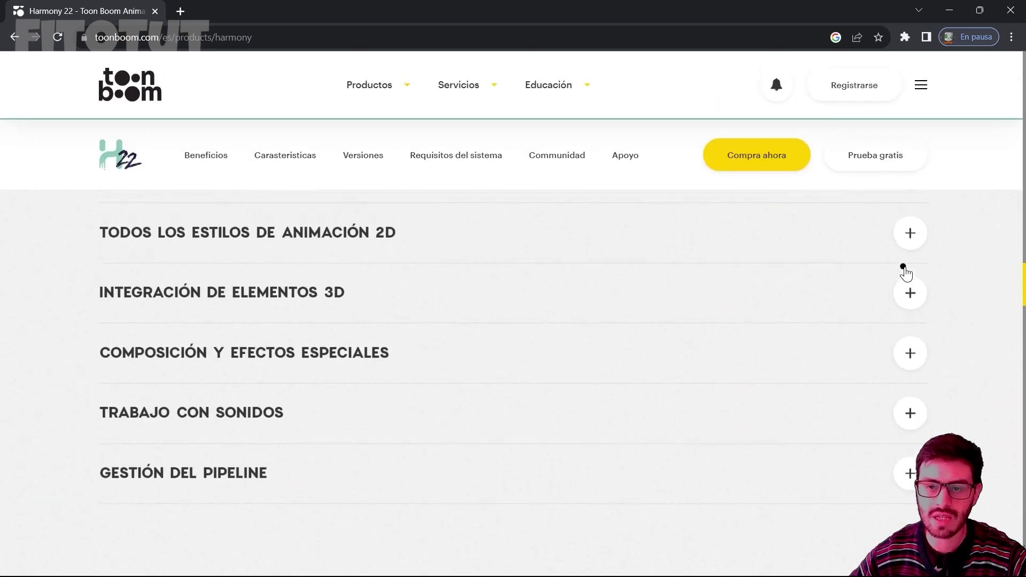
scroll(904, 268, down, 9)
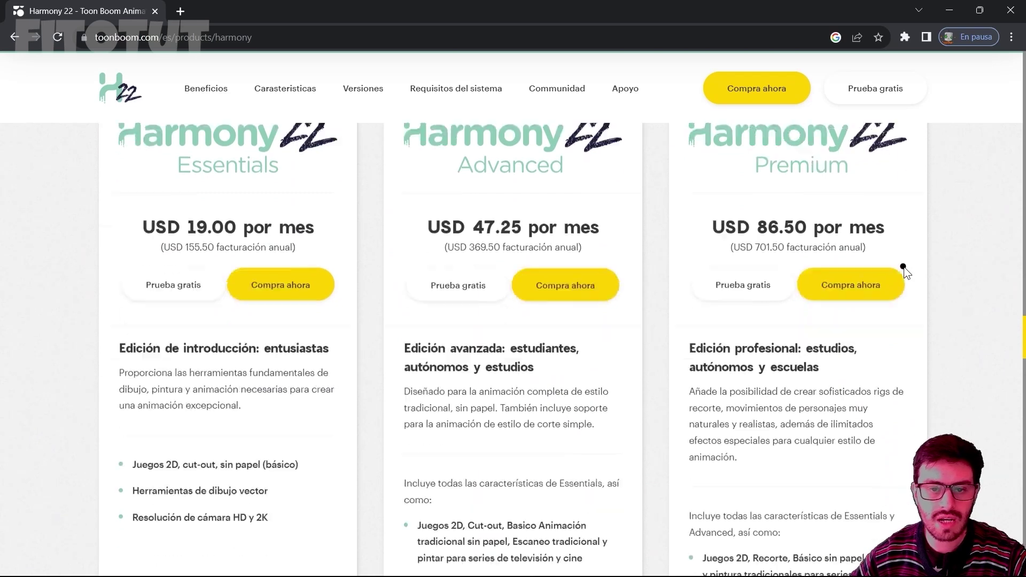
click(726, 335)
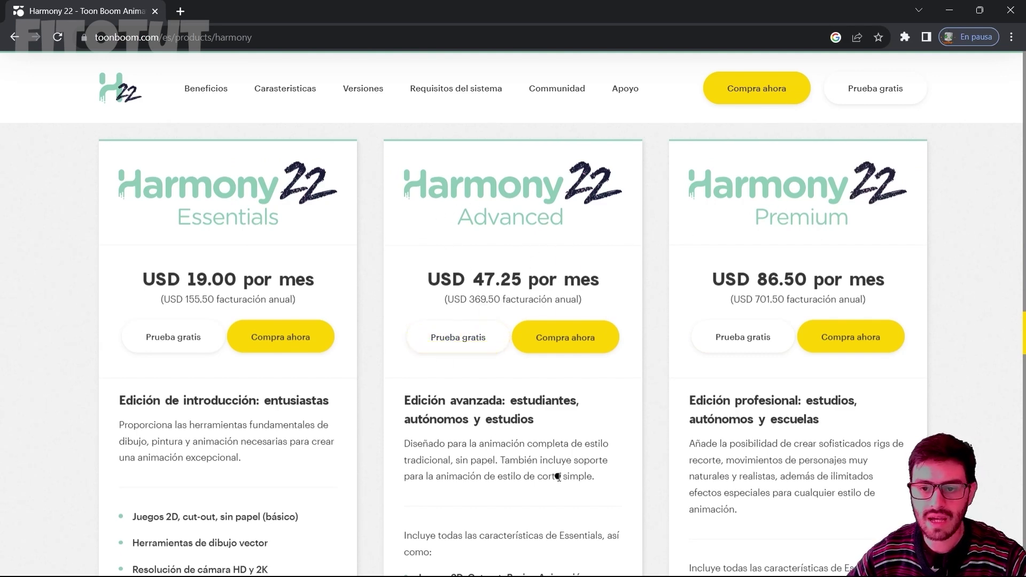
scroll(559, 477, down, 2)
scroll(557, 470, up, 2)
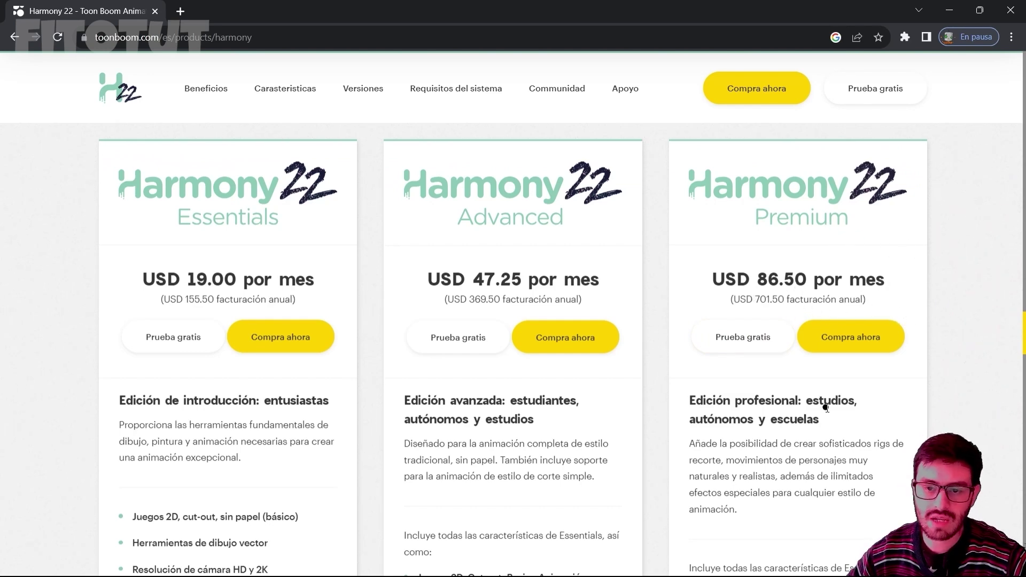
Open the purchase page for the Harmony 22 Premium edition.
click(745, 337)
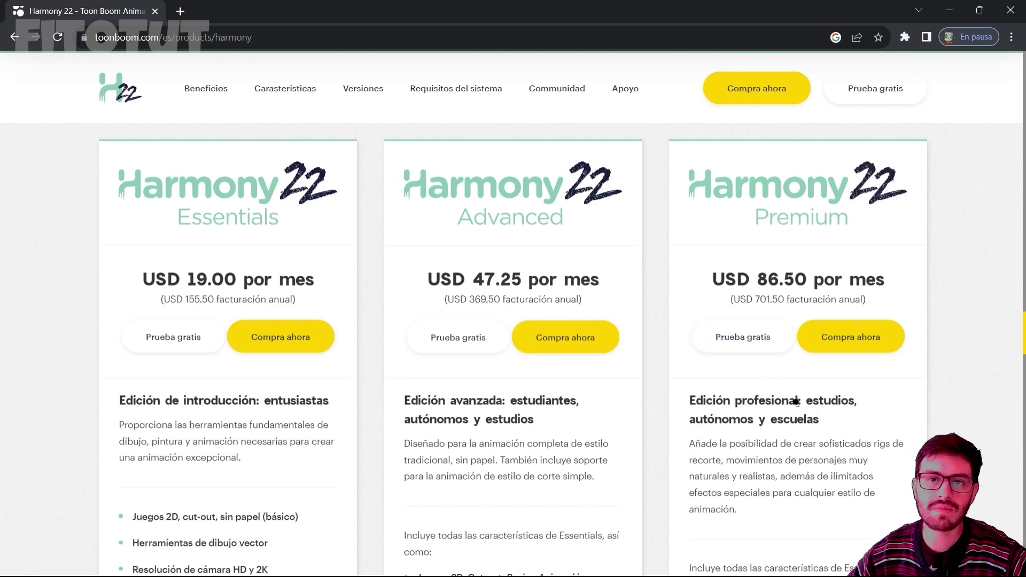
click(859, 346)
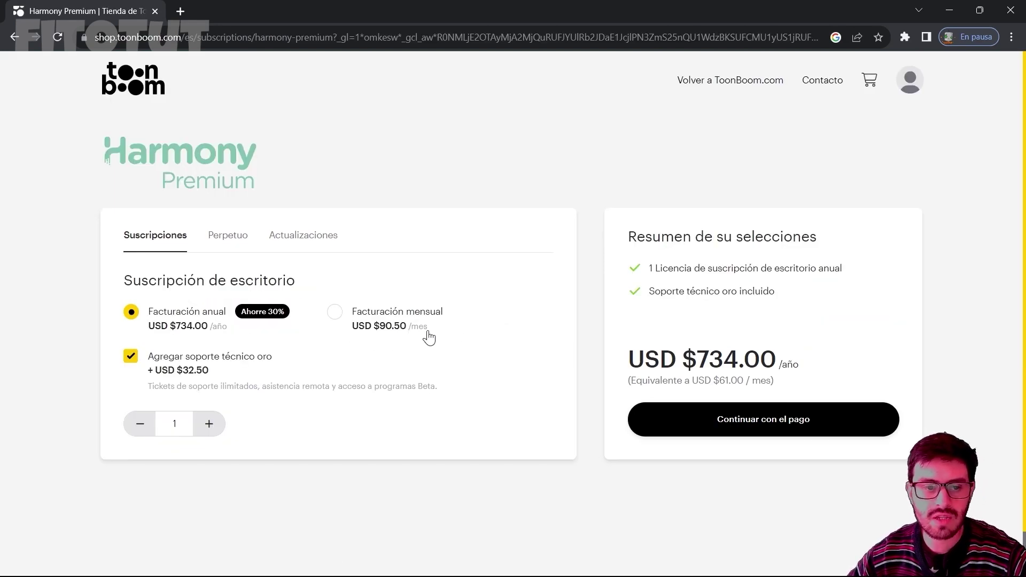
Remove gold technical support from the annual Premium subscription and switch to the perpetual licence option.
click(131, 356)
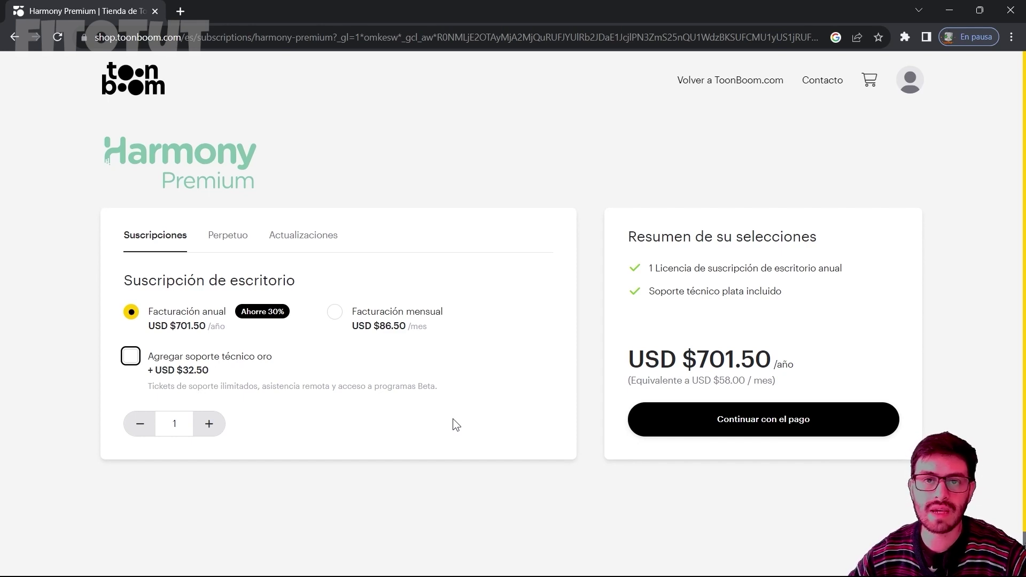
click(234, 241)
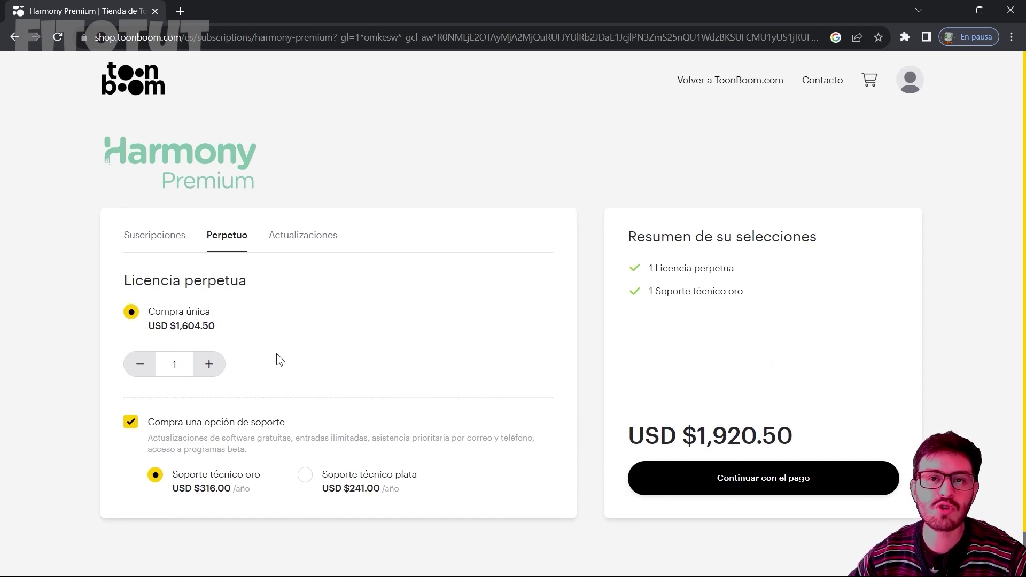
Remove the support option from the perpetual Harmony Premium licence and view the upgrade options.
click(160, 422)
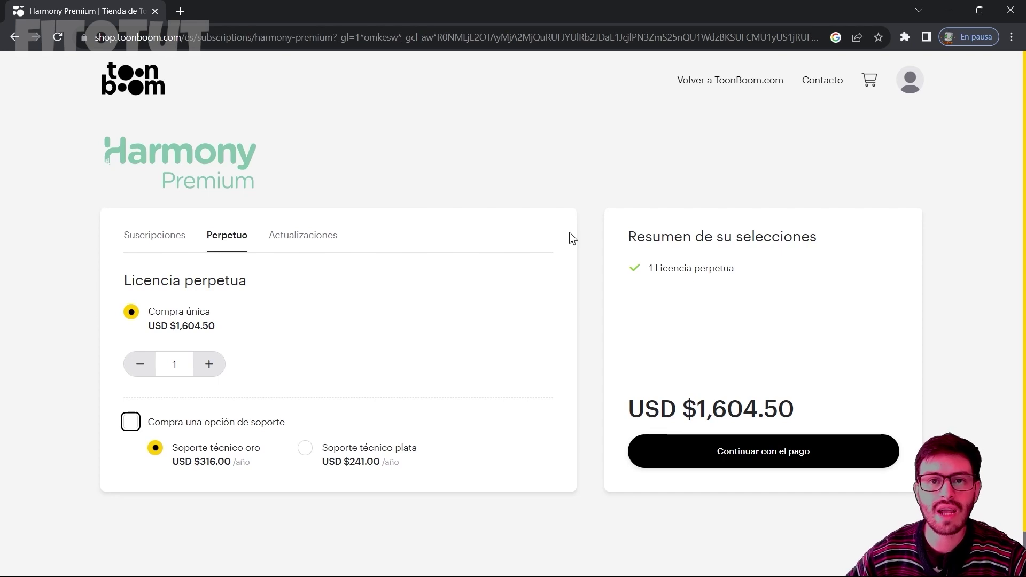
click(328, 238)
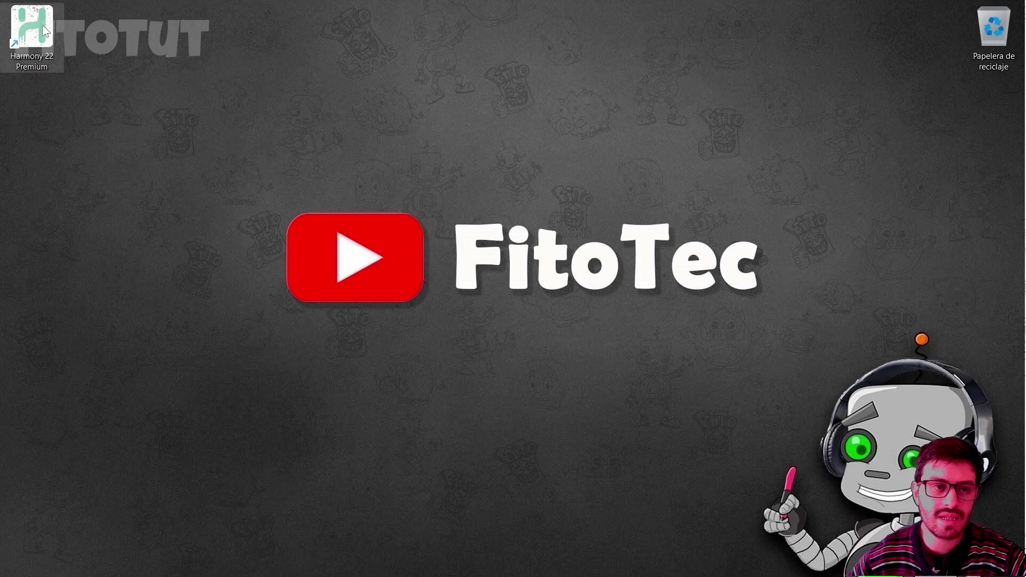
Locate Harmony 22 Premium among the pinned animation applications and launch it from the desktop.
key(super)
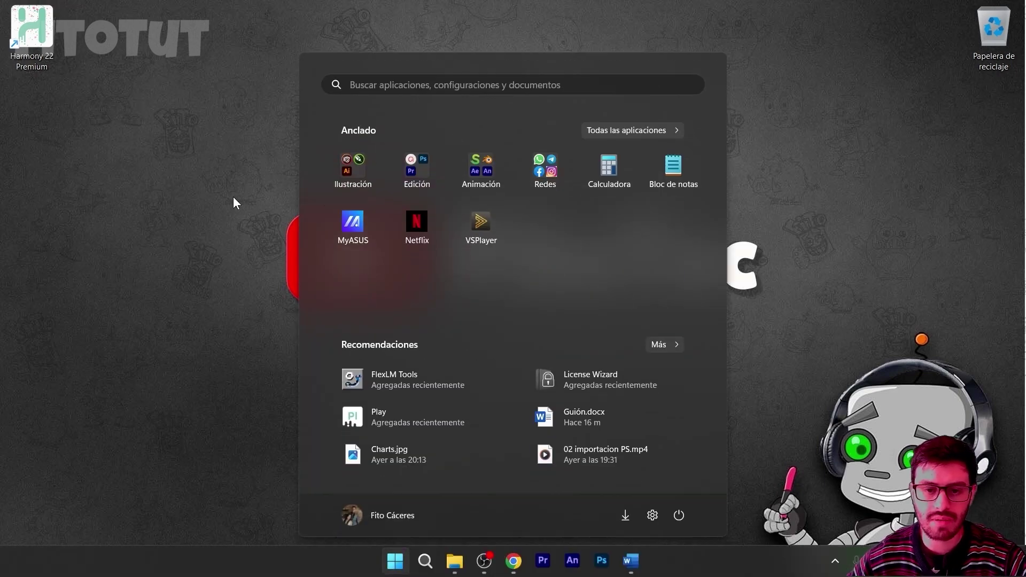
click(492, 163)
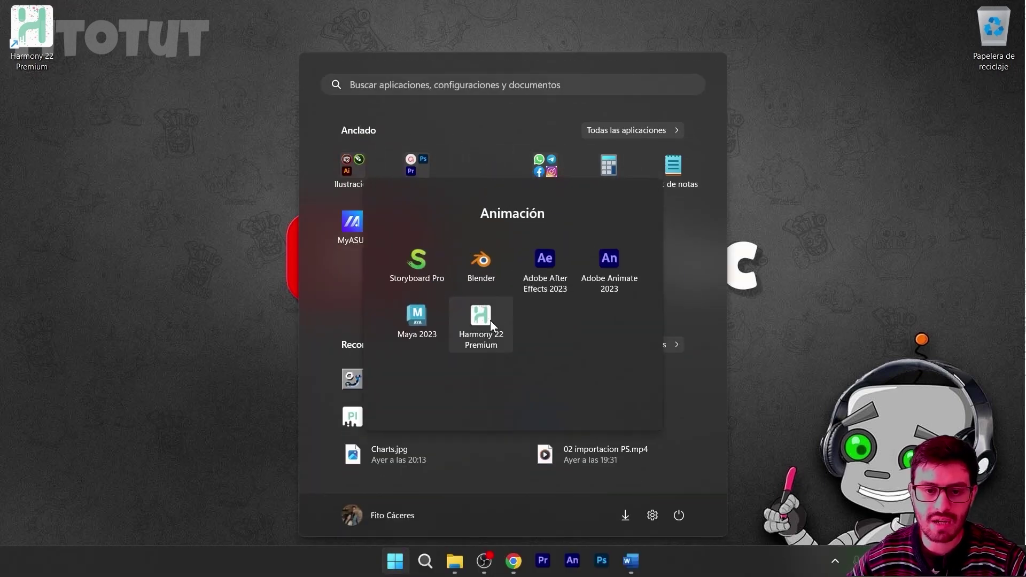
click(479, 325)
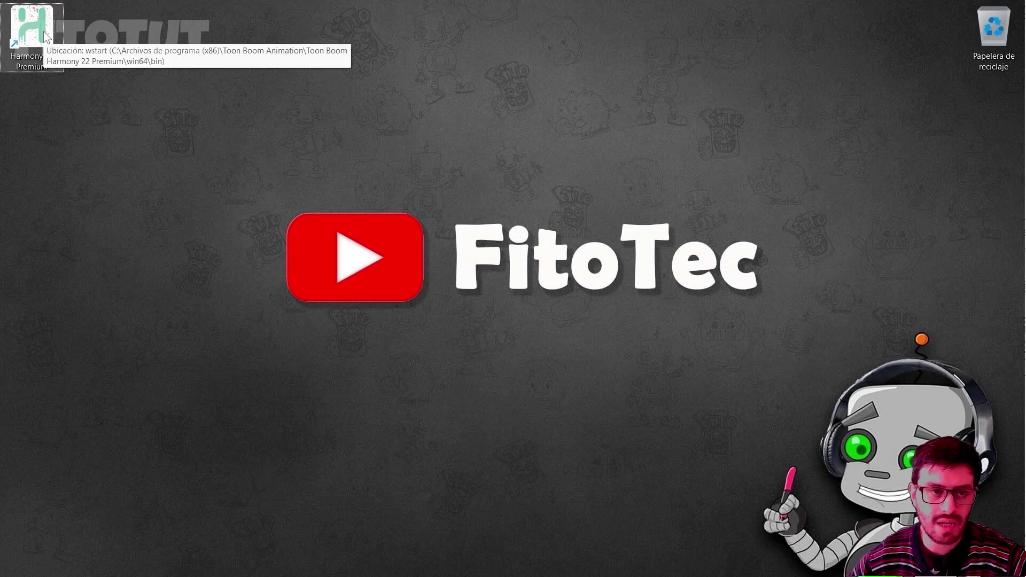
double_click(45, 37)
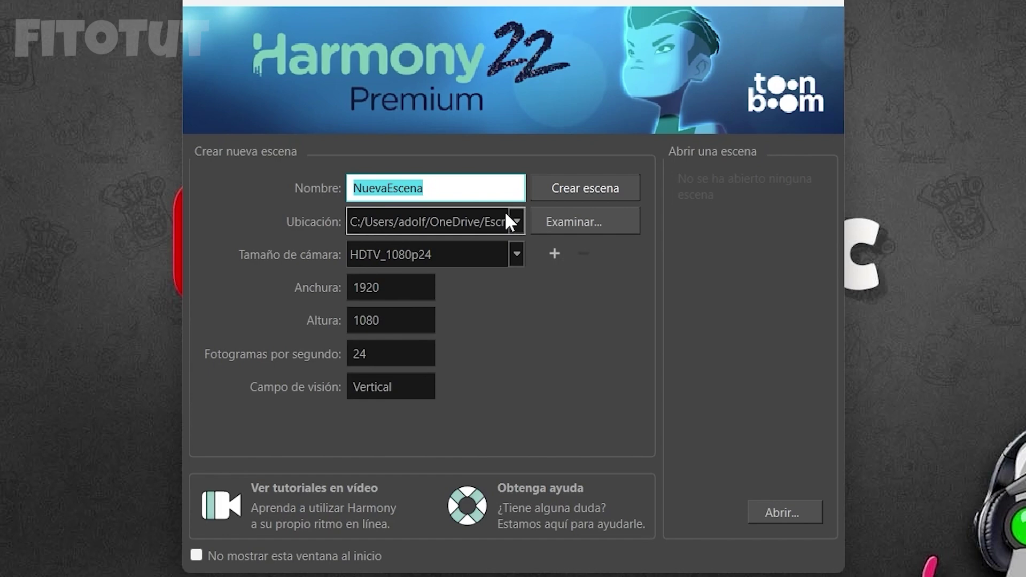
Name the new scene Ejemplo and set its project location to the Escritorio folder.
text(Ejemplo_)
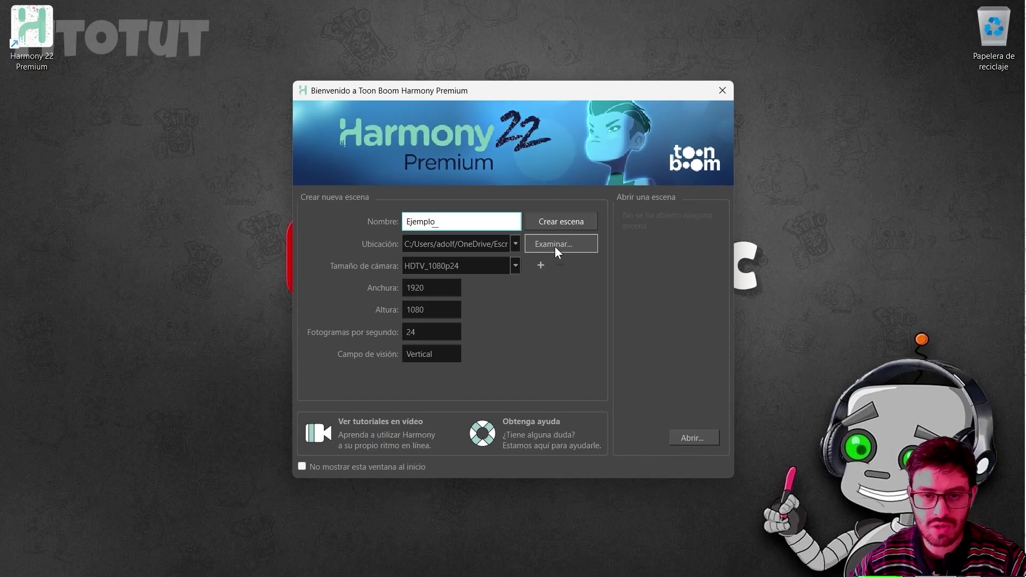
click(585, 223)
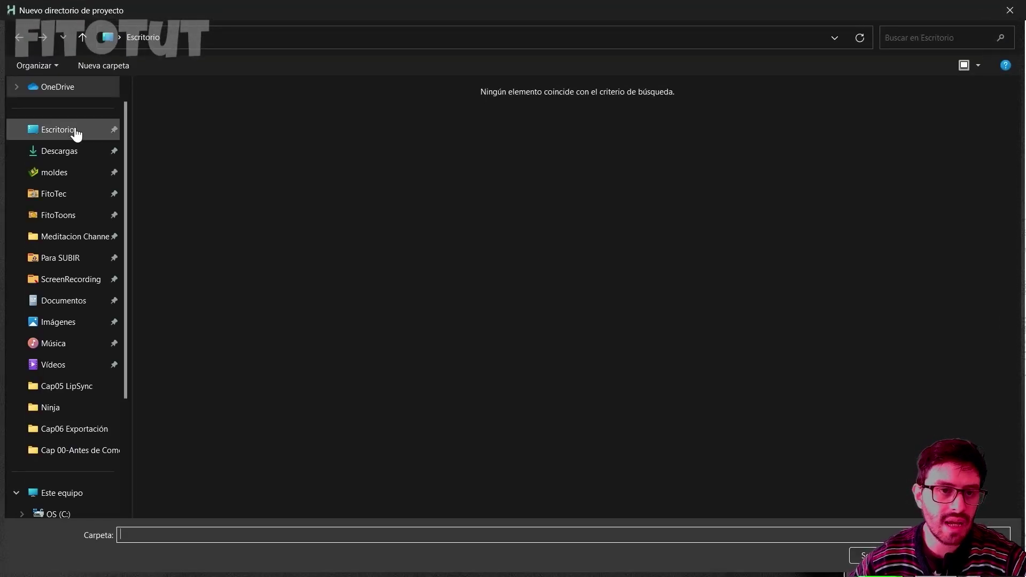
click(77, 134)
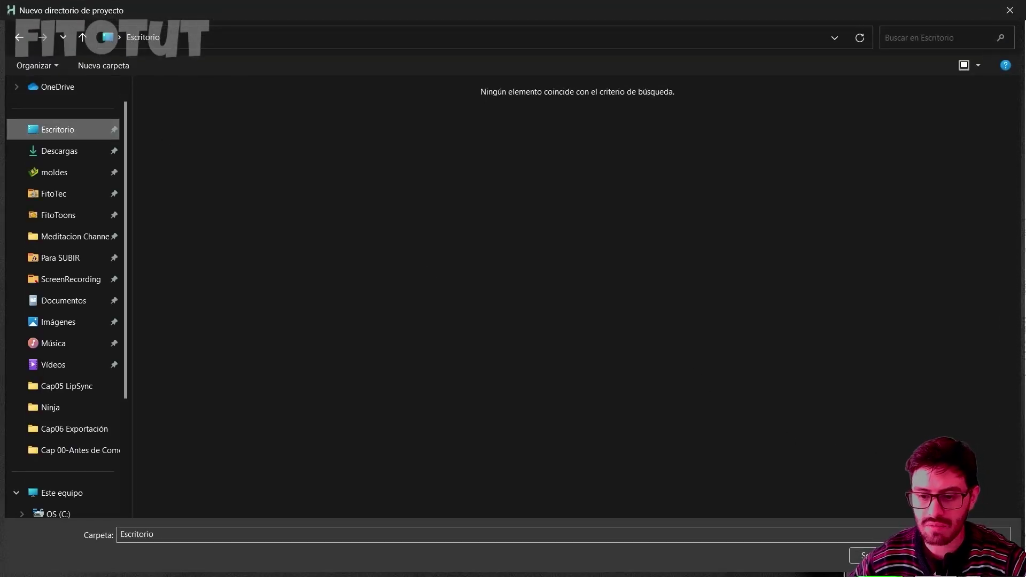
click(864, 556)
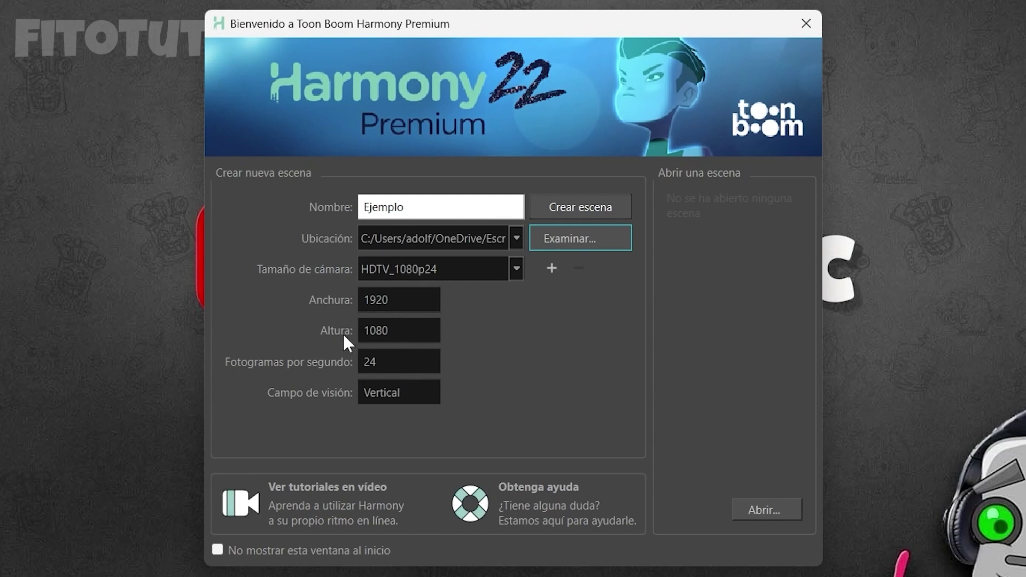
Examine the settings for a custom resolution and the available camera size presets for the new scene.
click(553, 269)
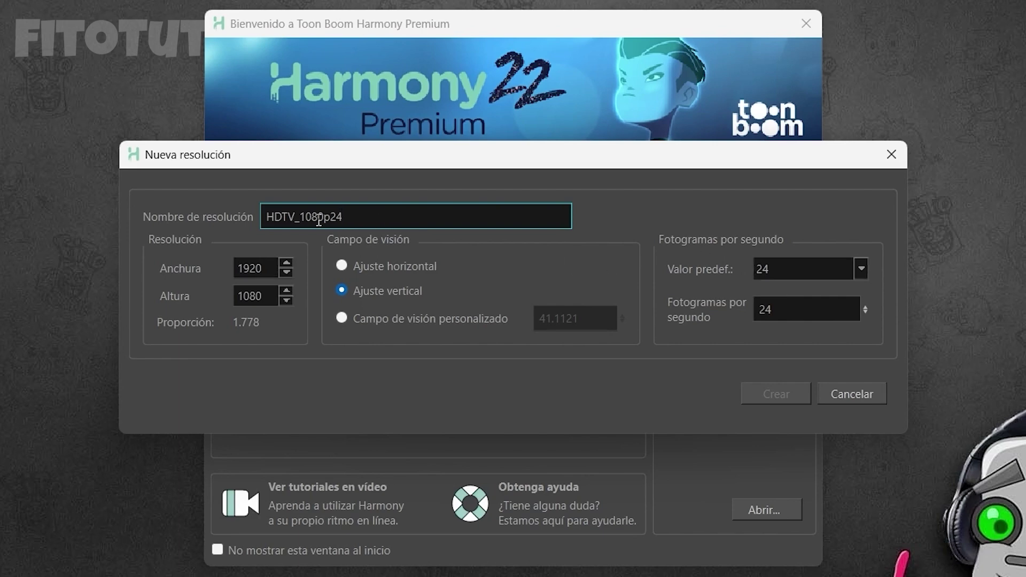
click(891, 155)
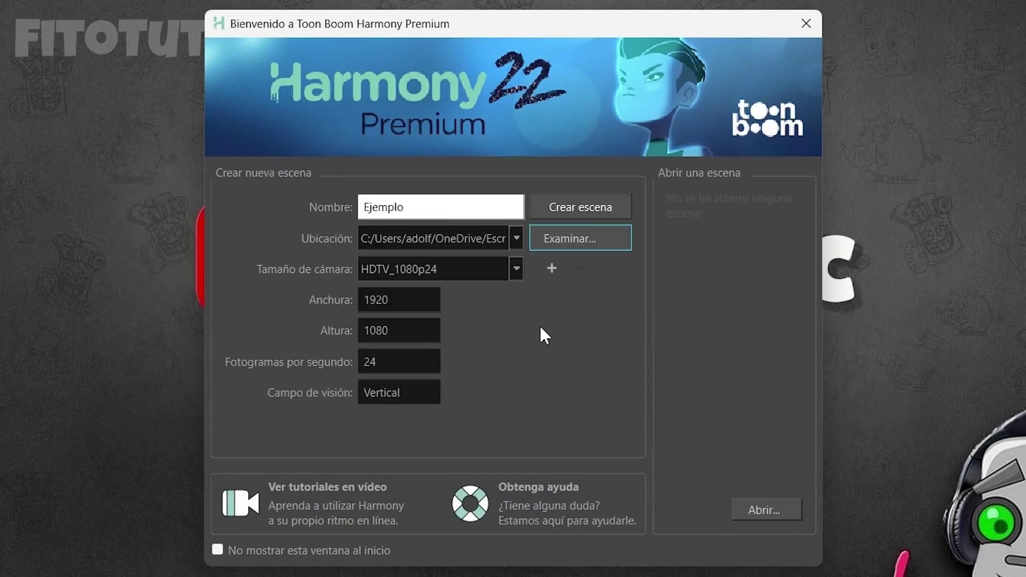
click(516, 270)
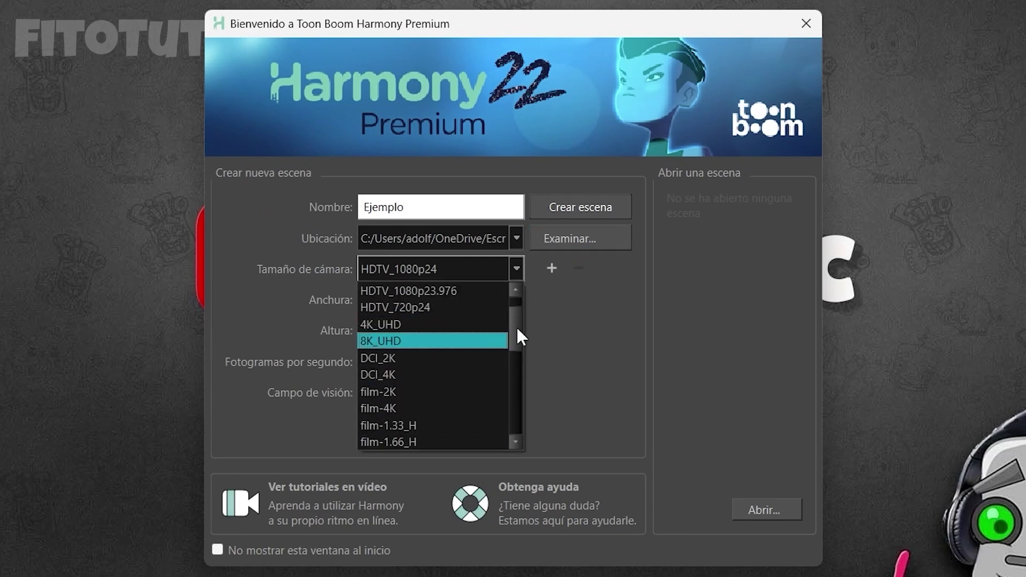
drag(516, 326, 486, 352)
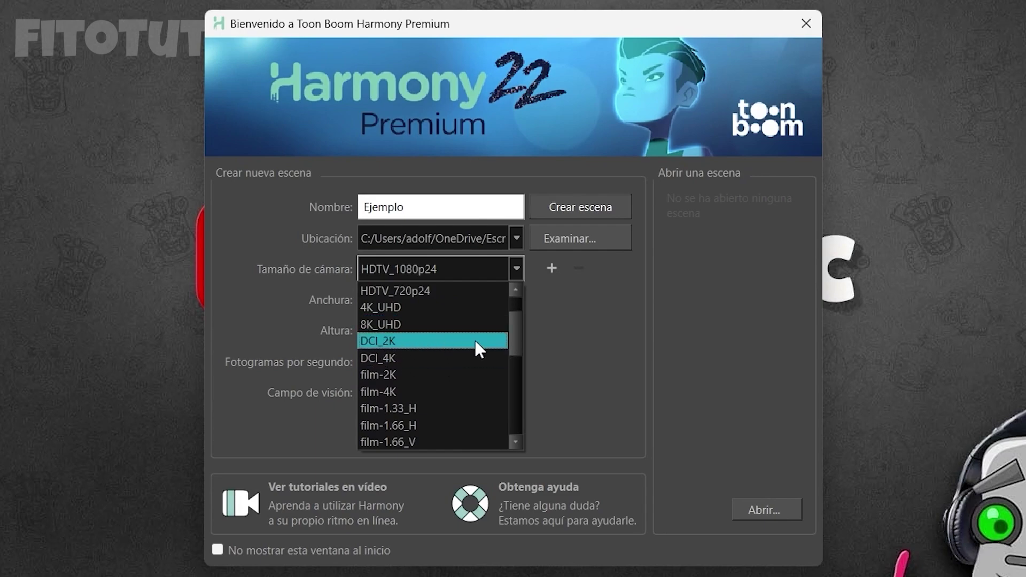
scroll(518, 325, up, 1)
click(589, 309)
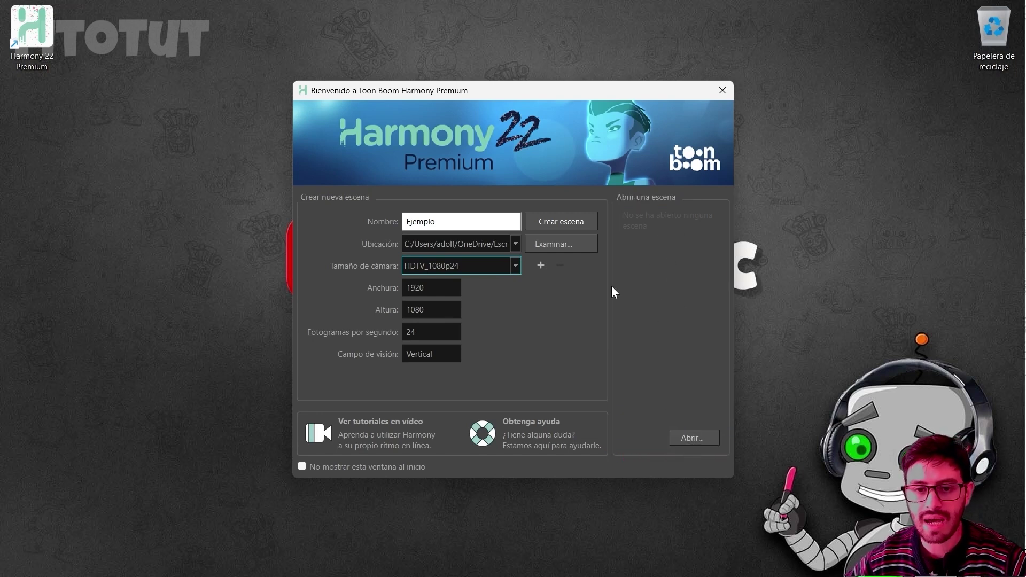
Create the Ejemplo scene and inspect the contents of its project folder on the desktop.
click(574, 224)
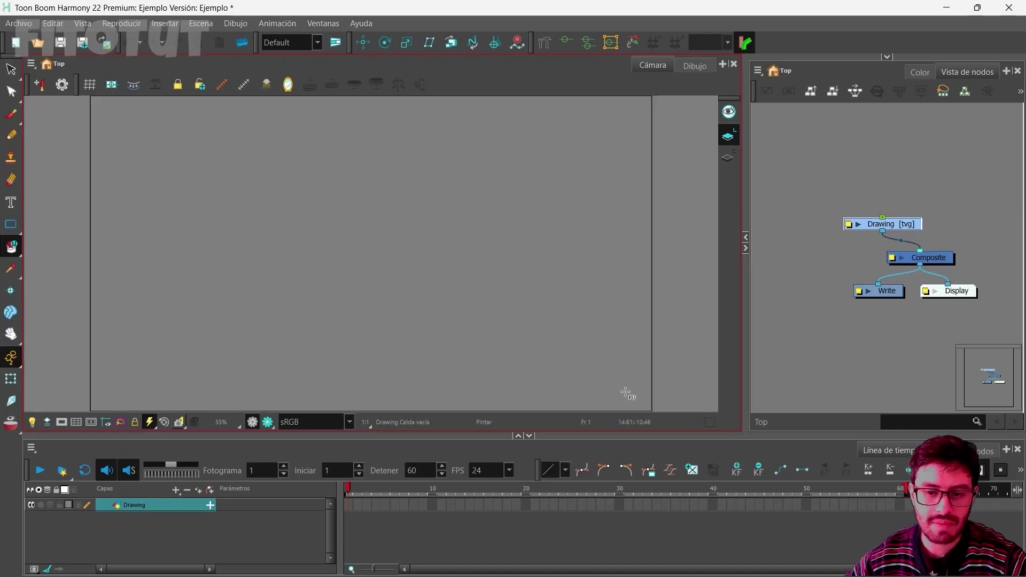
click(645, 561)
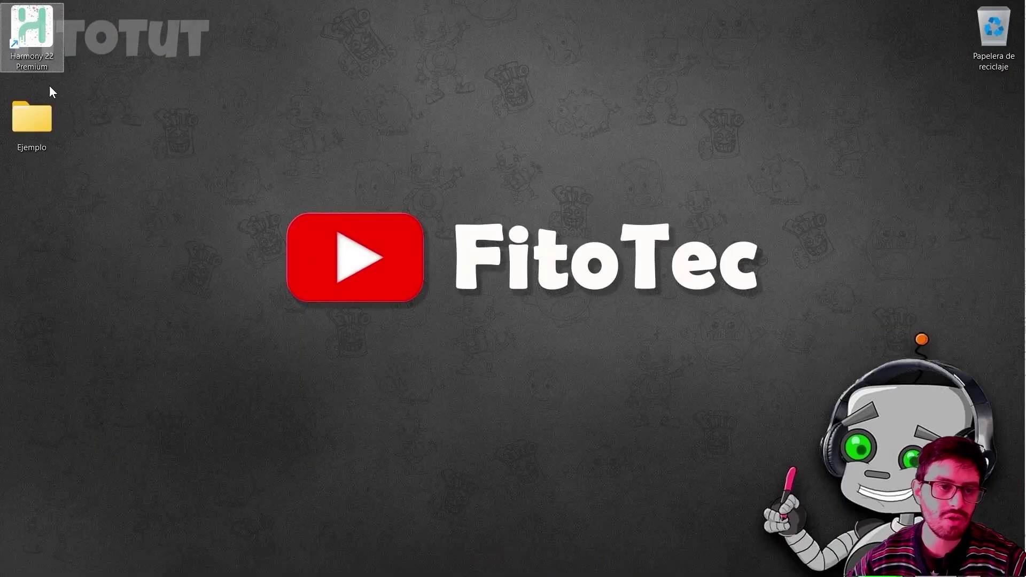
double_click(39, 135)
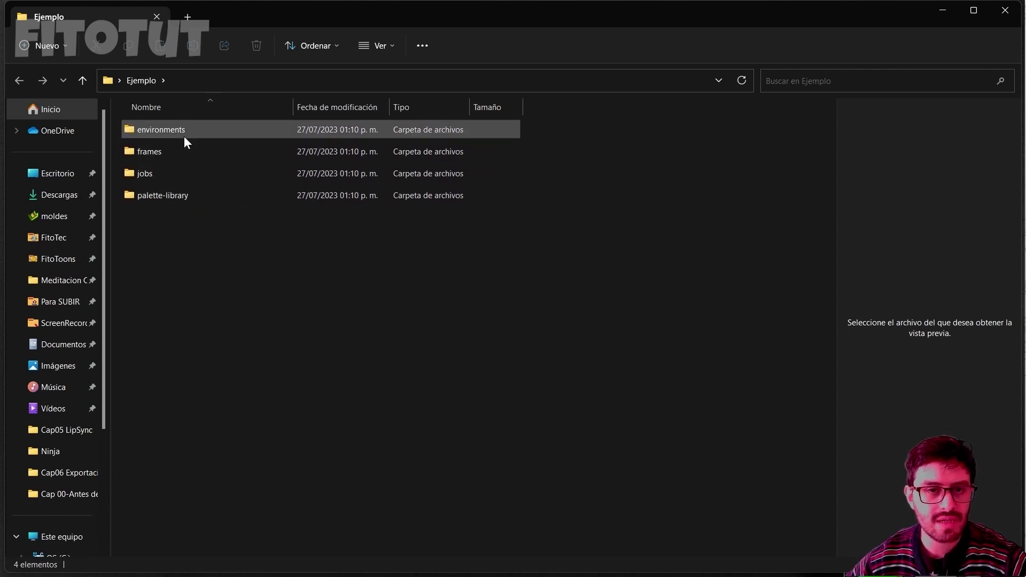
mouse_move(185, 138)
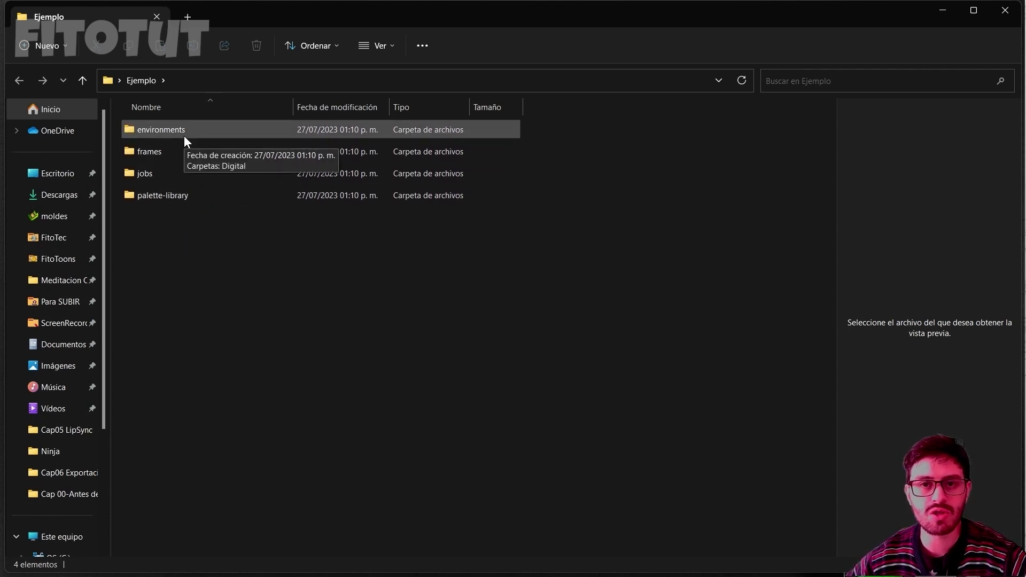
mouse_move(184, 158)
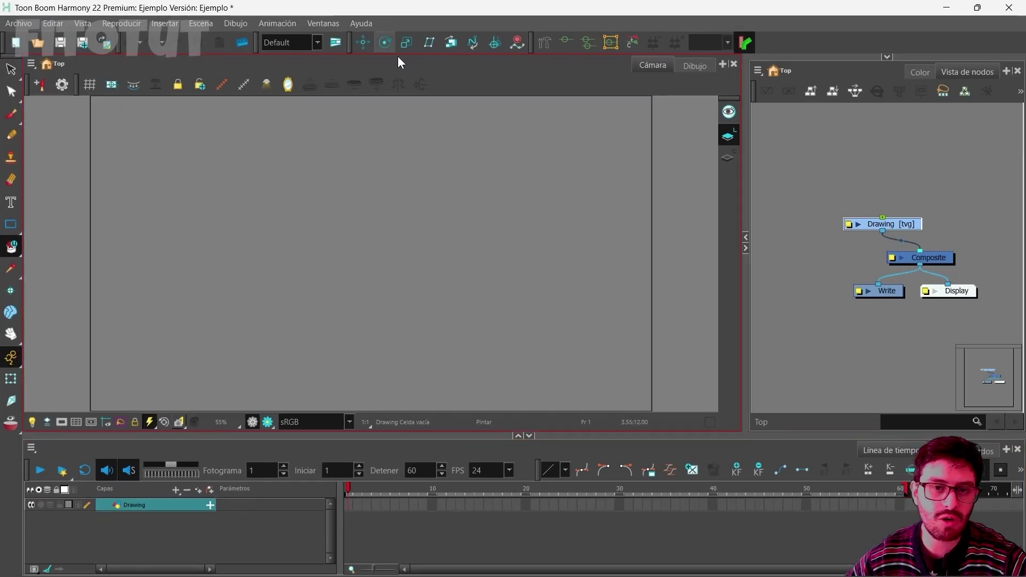
Save the Ejemplo scene, check the files in its project folder and return to Harmony.
click(21, 24)
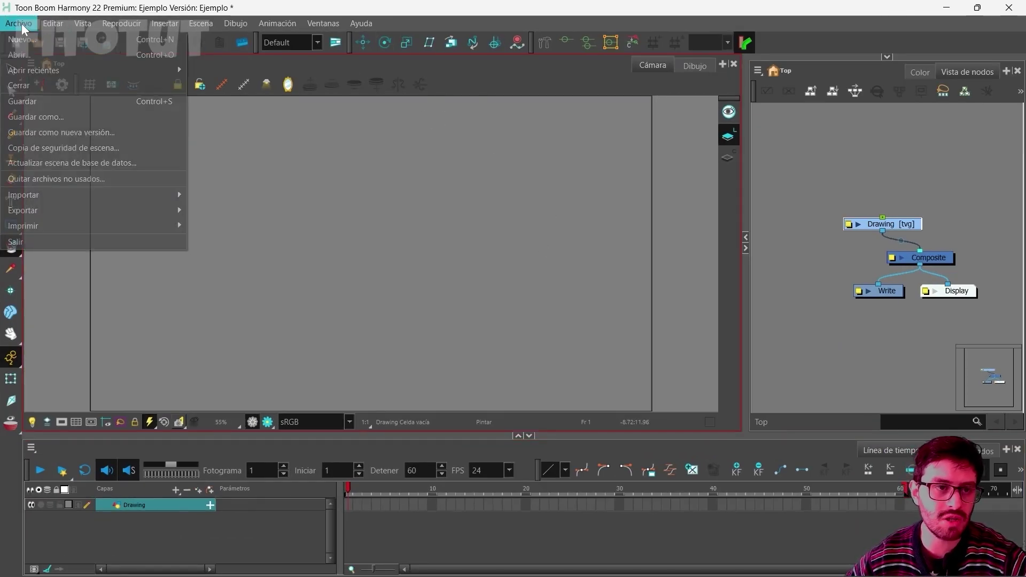
click(96, 100)
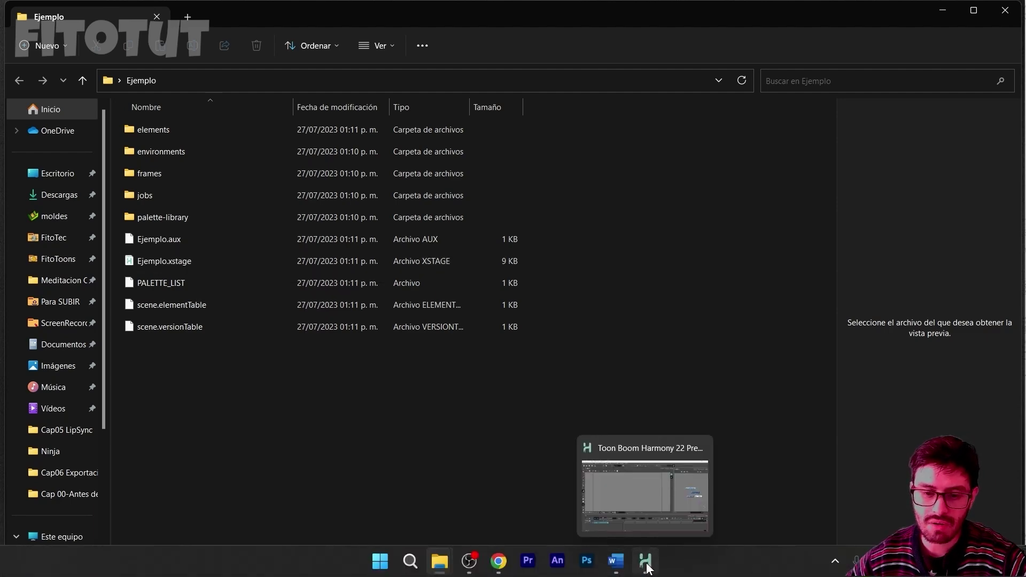
click(645, 560)
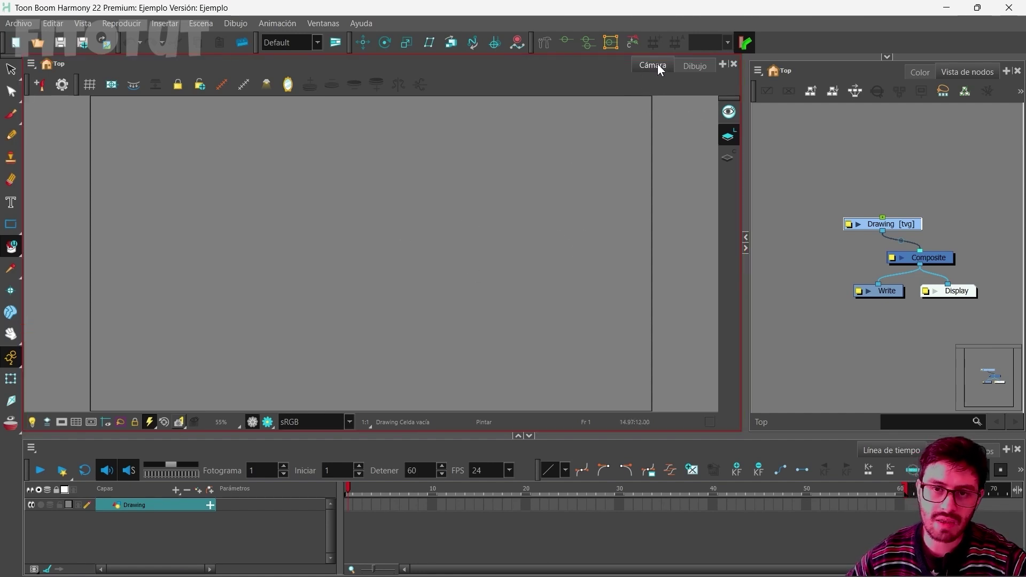
Compare the Drawing and Camera views and review the tools grouped with the Contour Editor and the file commands.
click(696, 66)
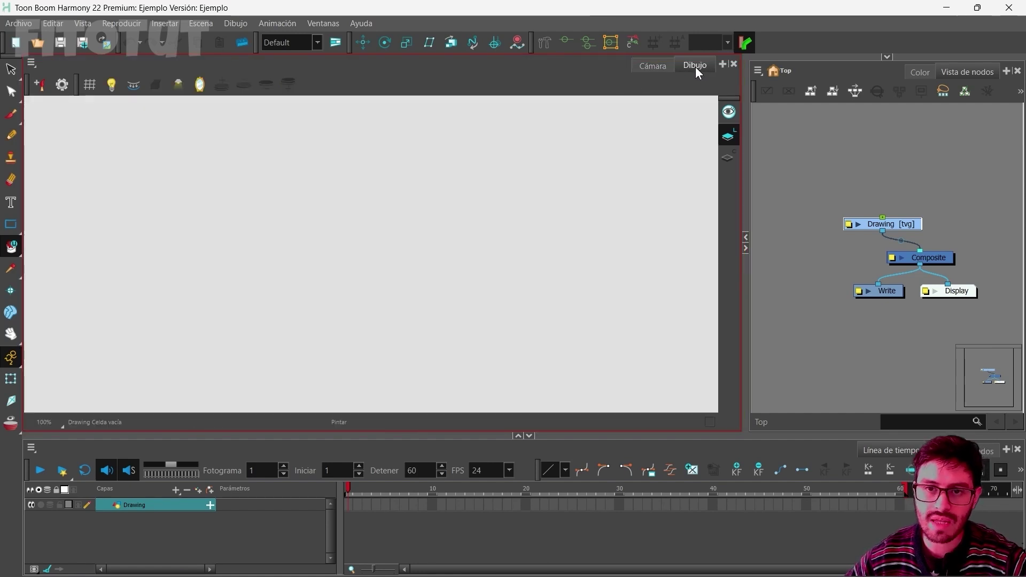
click(659, 63)
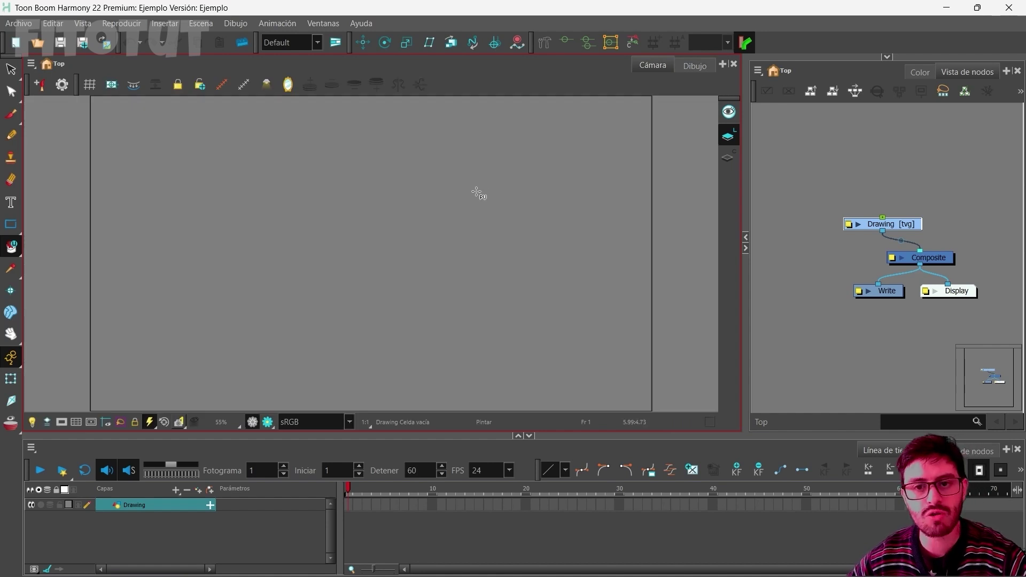
click(12, 92)
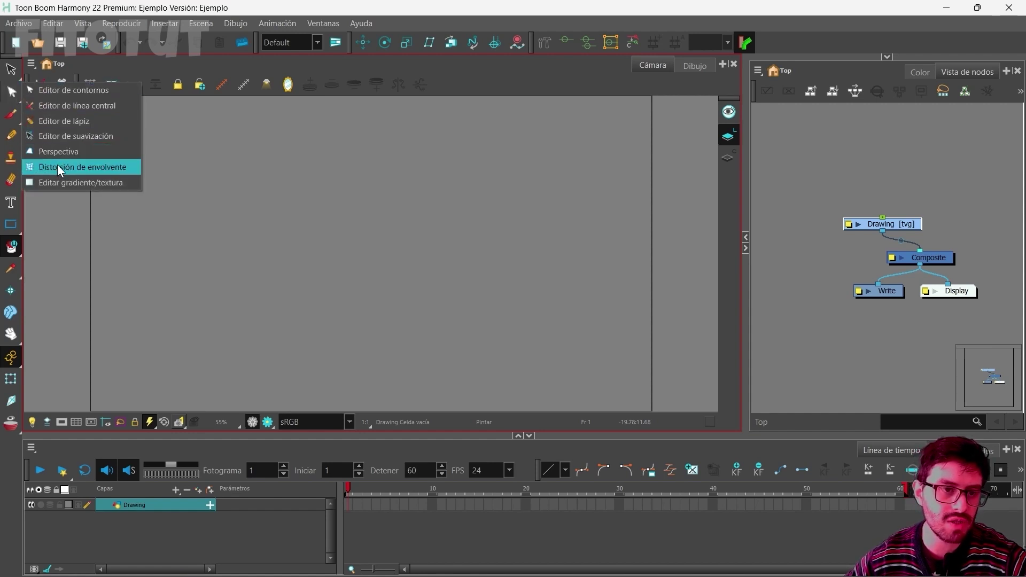
click(266, 130)
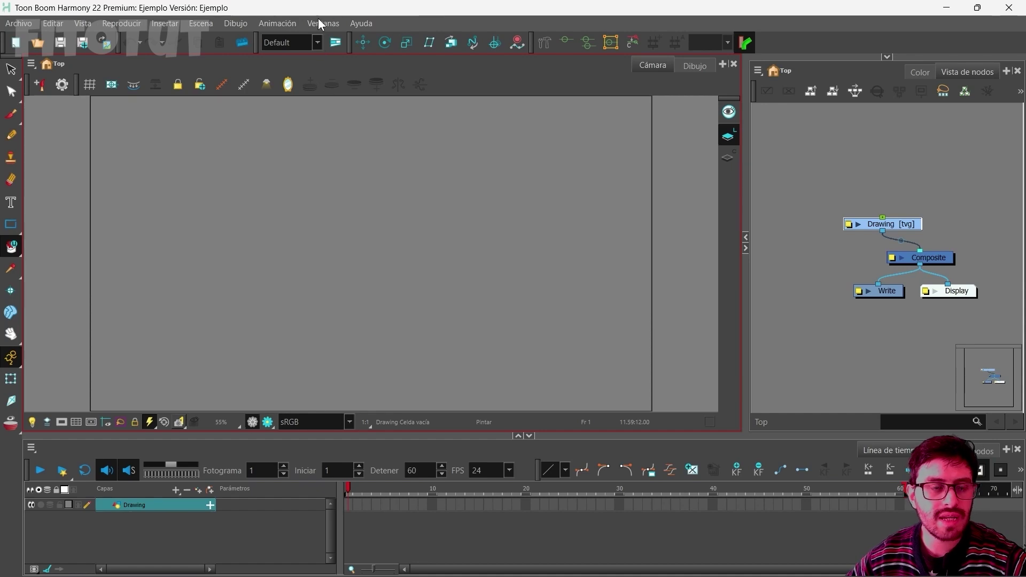
click(18, 23)
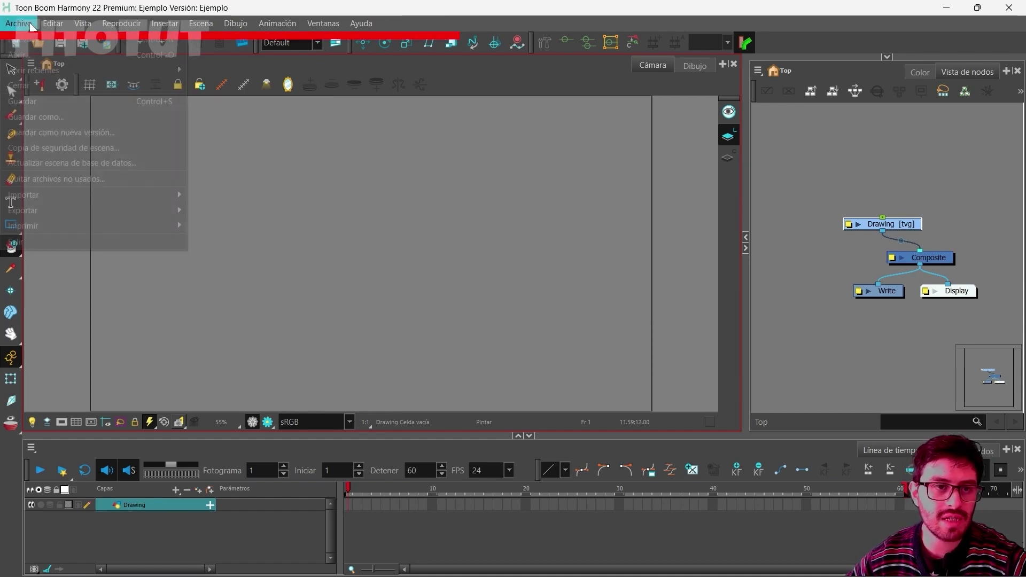
click(554, 23)
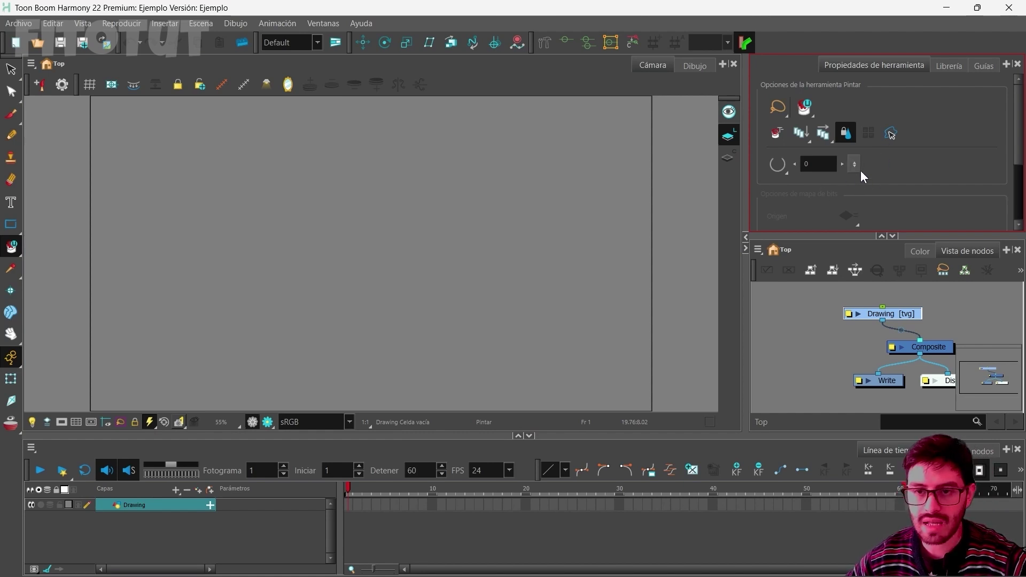
Activate the Brush tool, look through the Library view and return to the brush's tool properties.
key(alt+b)
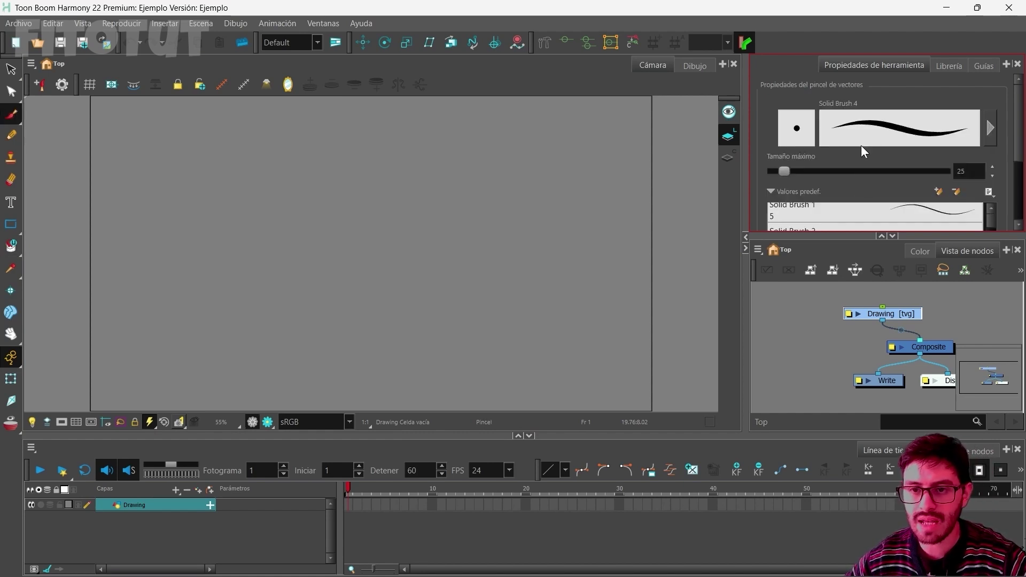
click(949, 66)
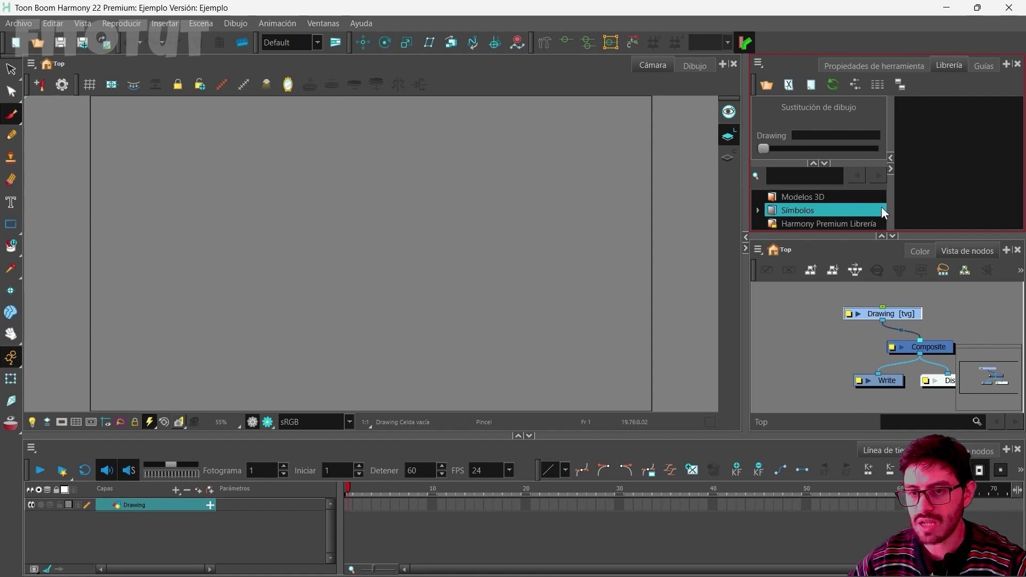
click(875, 66)
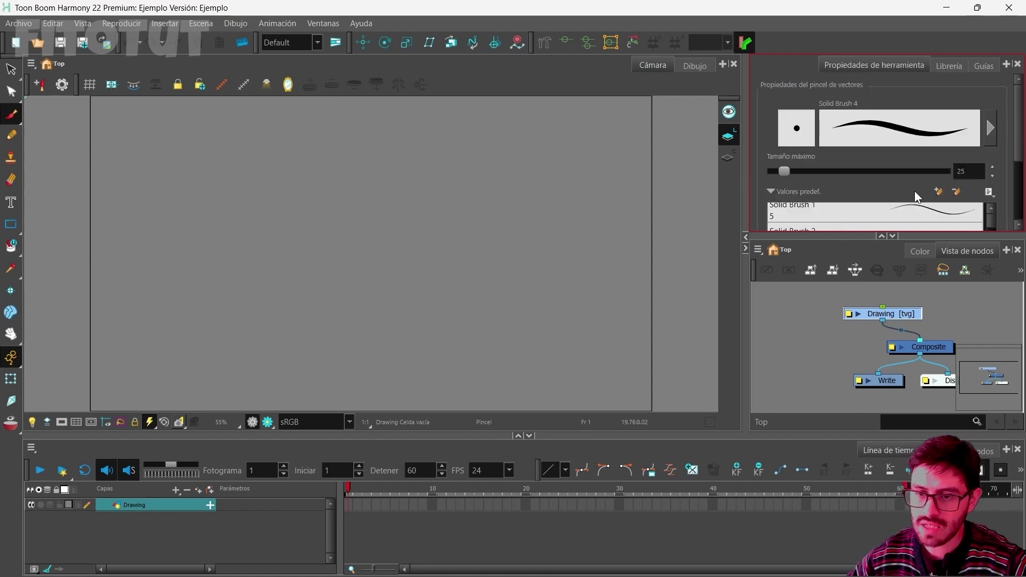
Examine the Ejemplo scene's colour palette, return to the node view and look at the timeline area.
click(913, 247)
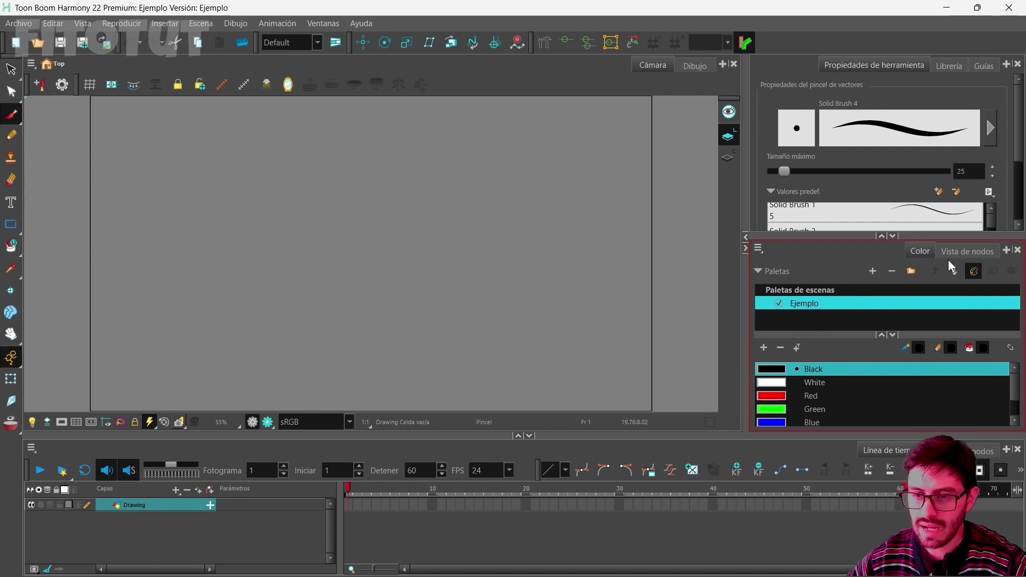
click(966, 256)
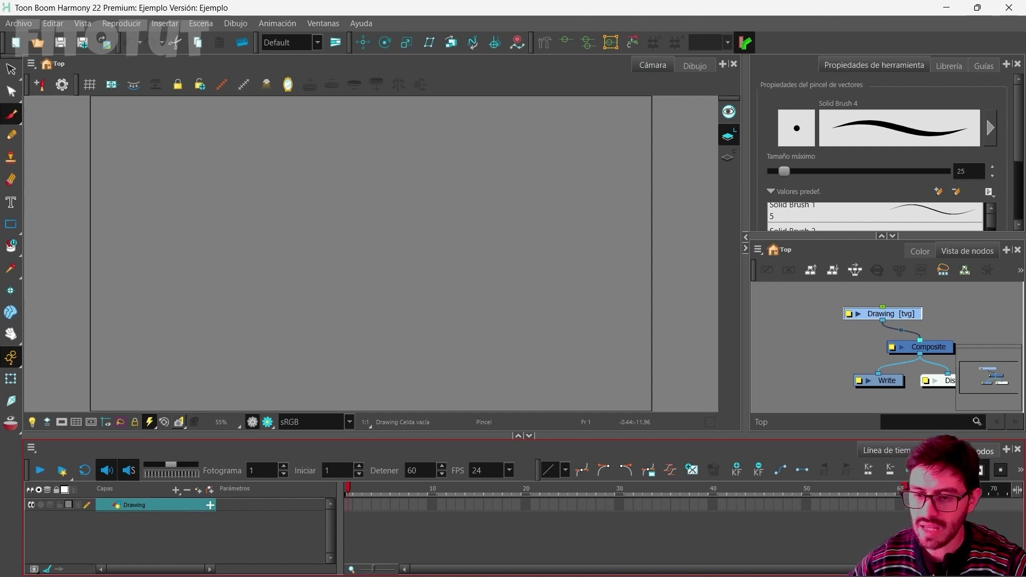
click(957, 451)
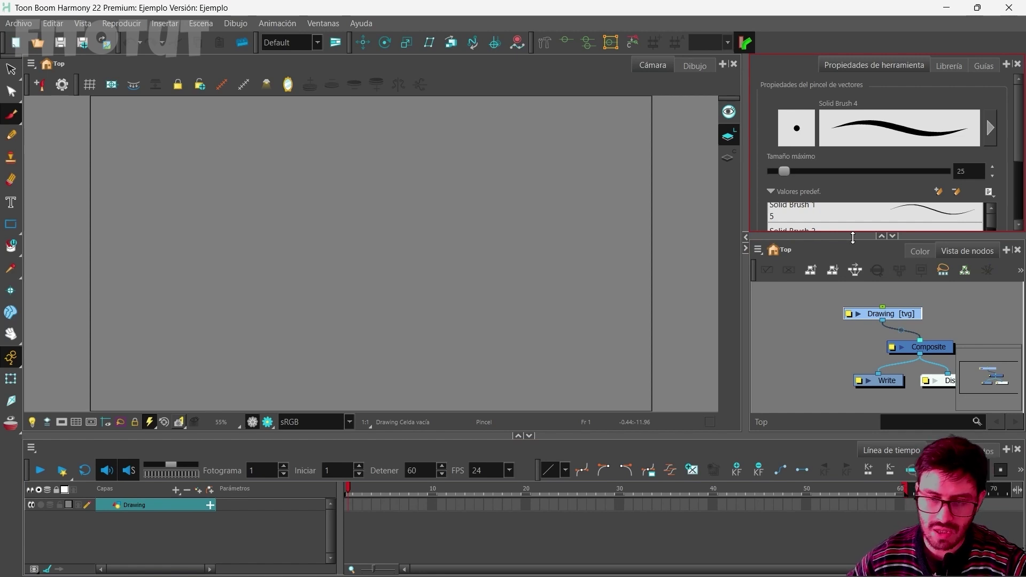
Enlarge the tool properties panel slightly and try expanding and restoring the node view and the tool properties.
mouse_move(853, 238)
mouse_down()
mouse_move(844, 199)
mouse_move(849, 253)
mouse_up()
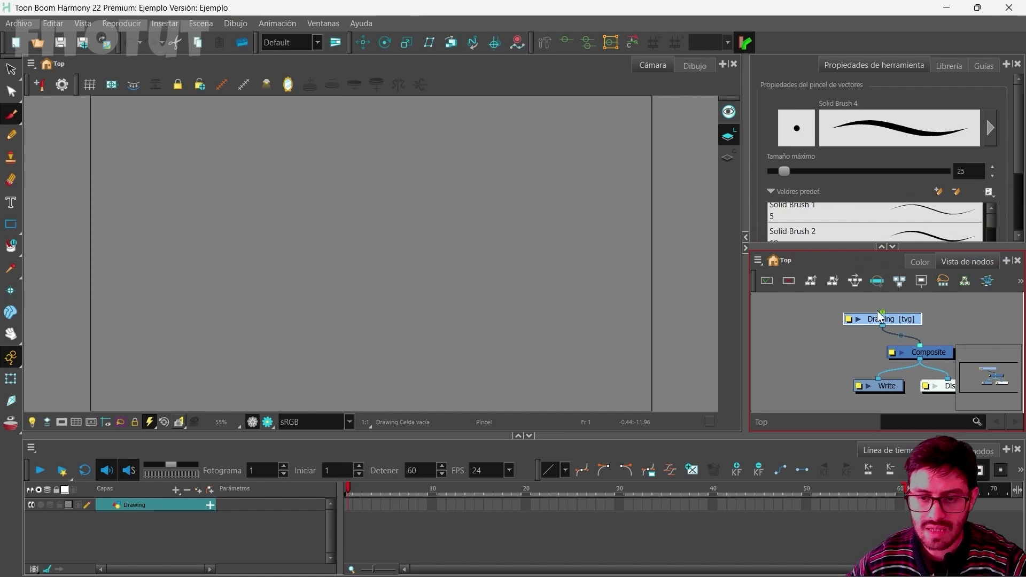
click(887, 247)
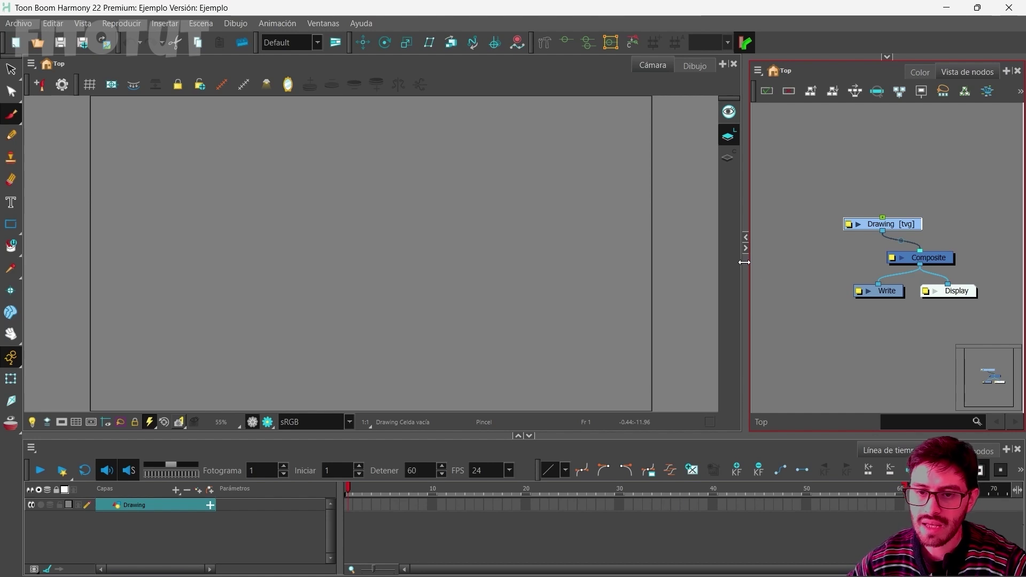
click(746, 239)
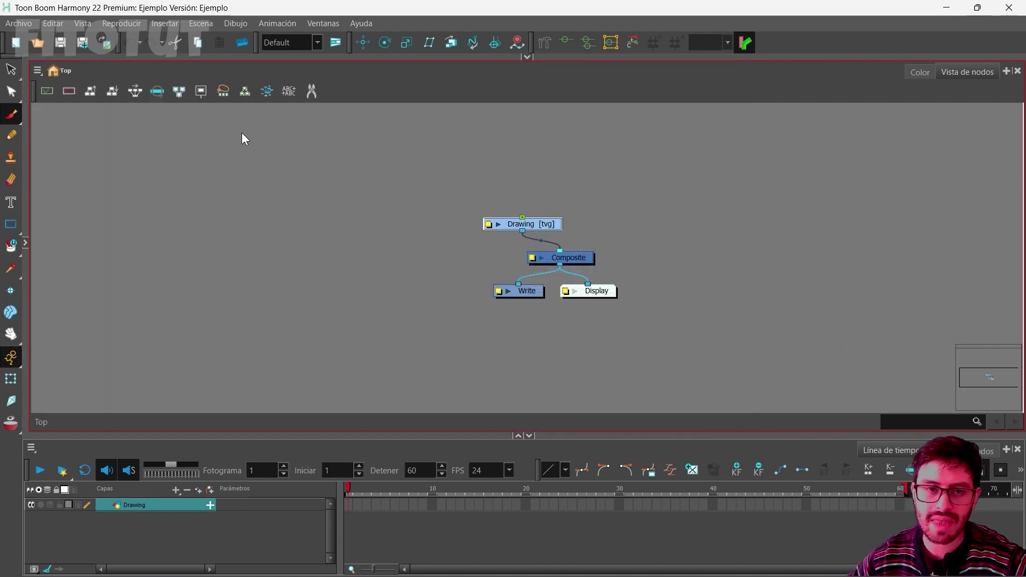
click(25, 244)
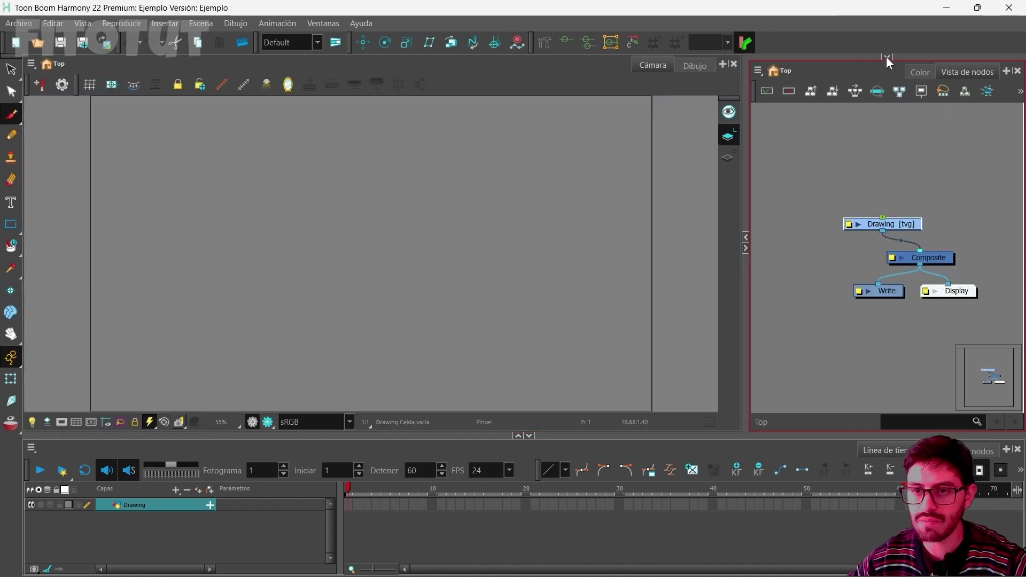
click(887, 56)
click(908, 252)
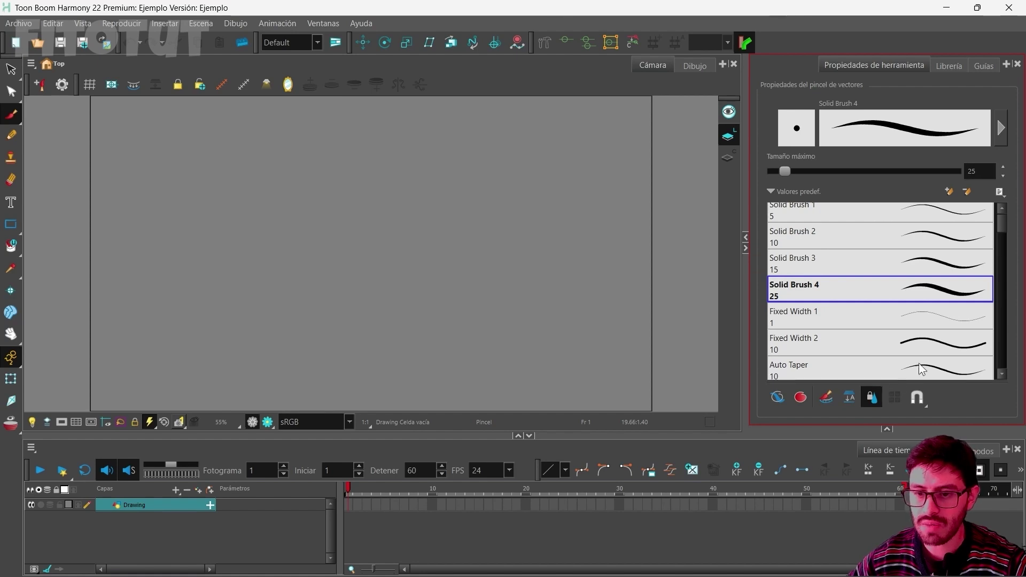
click(887, 428)
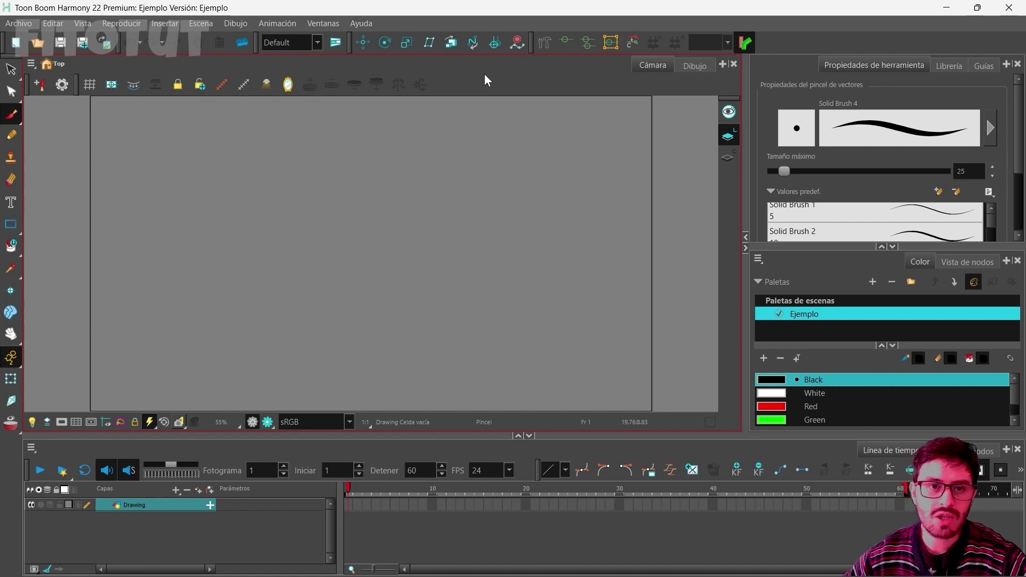
Switch the workspace to the Animating layout.
click(323, 24)
mouse_move(369, 53)
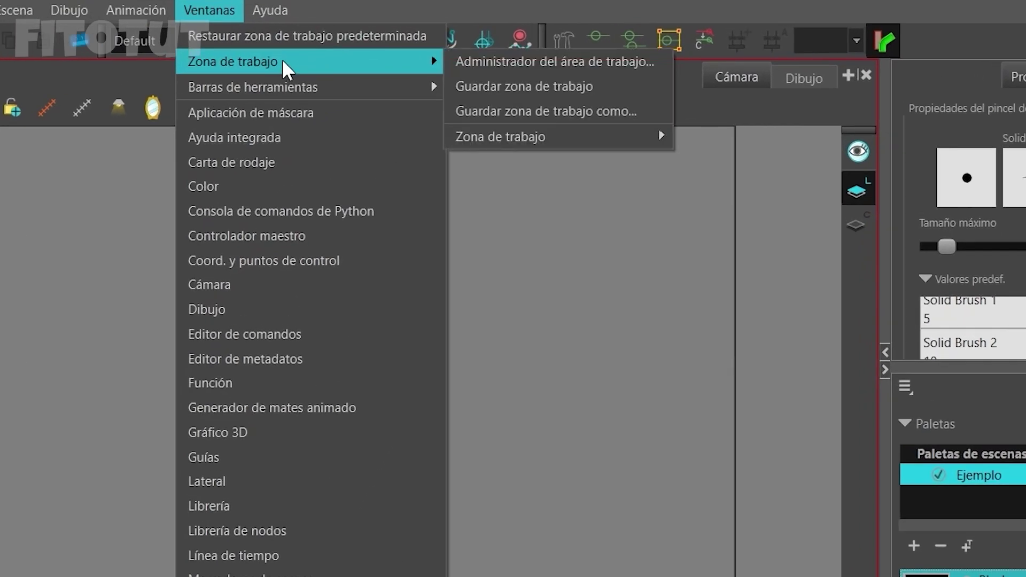
mouse_move(608, 138)
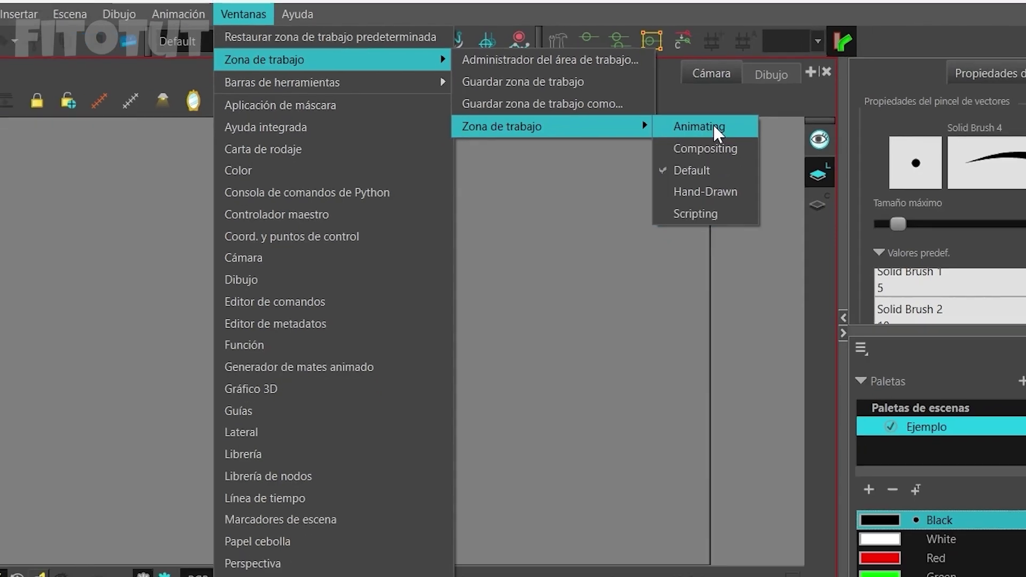
click(733, 136)
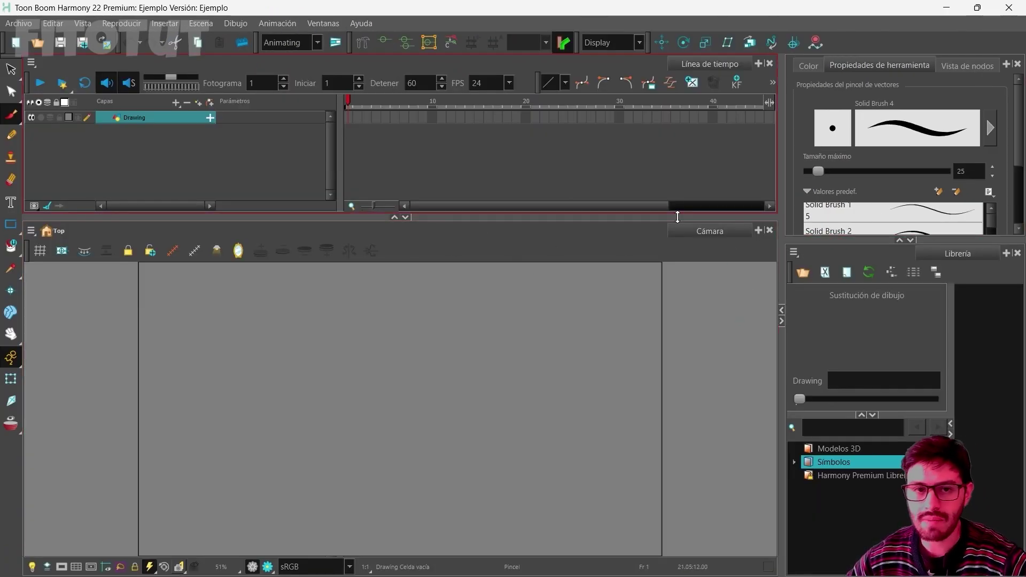
Switch the workspace to the Hand-Drawn layout.
click(323, 23)
mouse_move(420, 57)
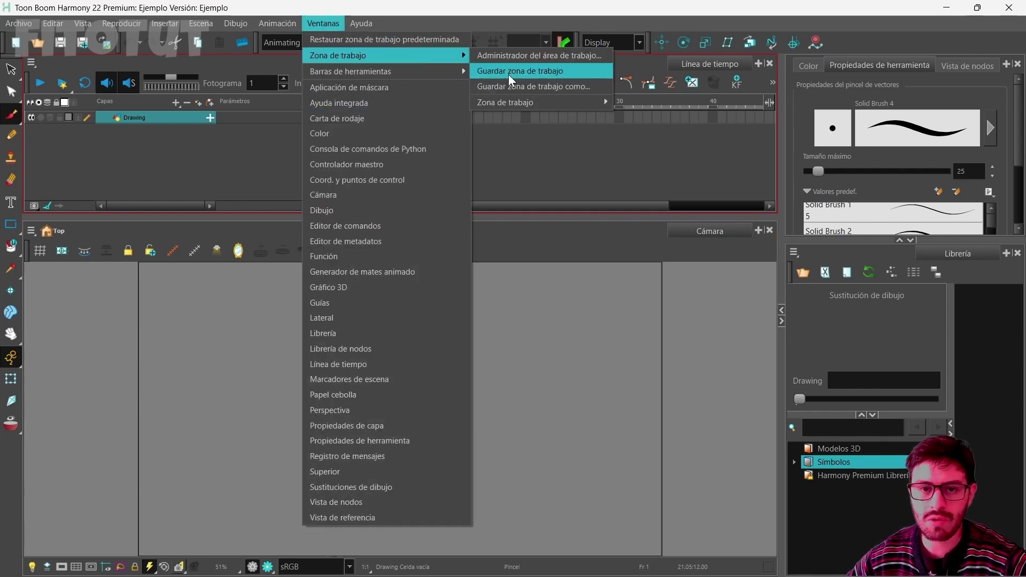
mouse_move(523, 101)
click(656, 148)
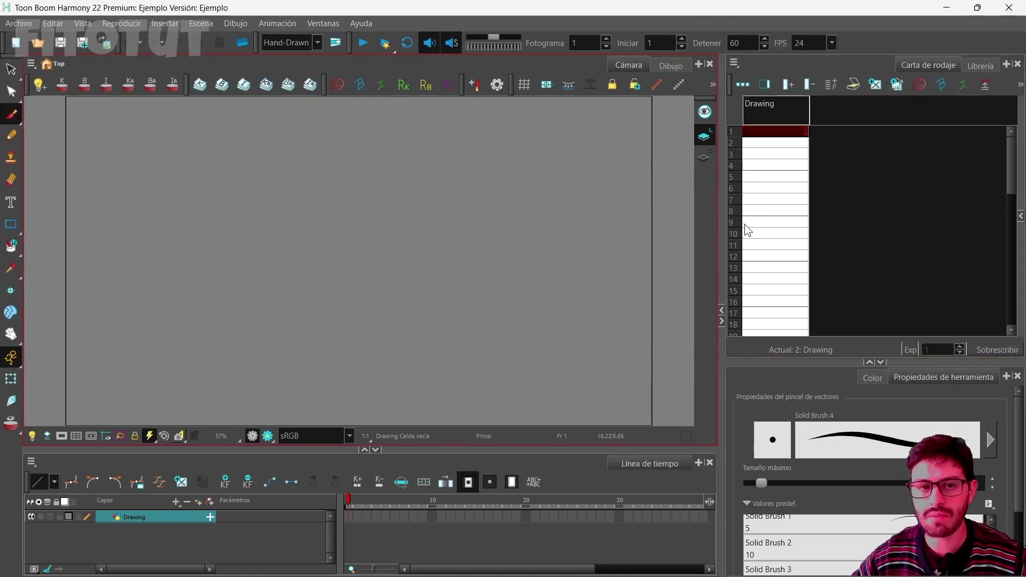
Switch the workspace back to the Default layout.
click(323, 24)
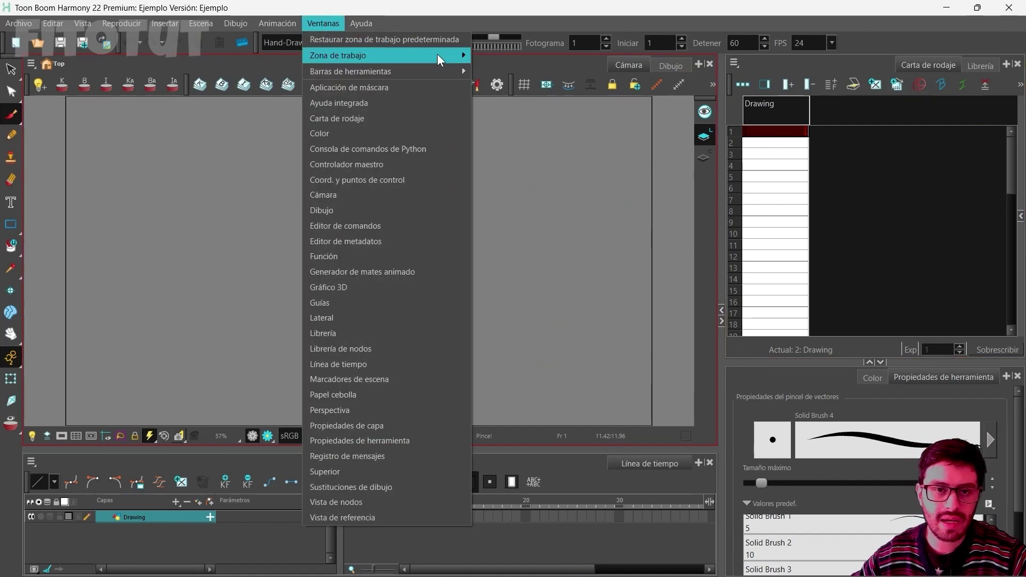
mouse_move(437, 55)
mouse_move(559, 100)
click(646, 134)
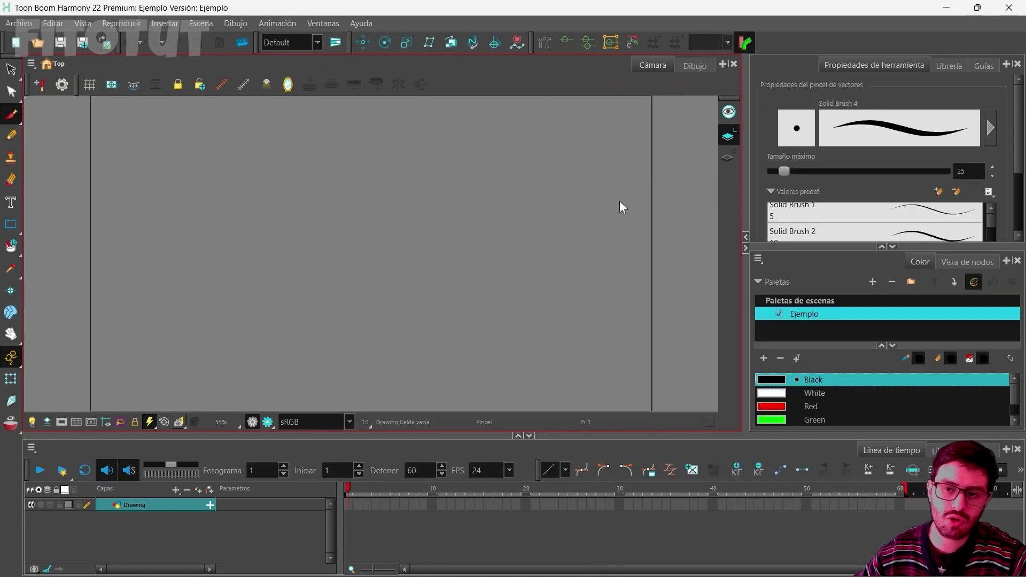
Bring up the Drawing view (Dibujo) through the list of views available to the tool properties group.
click(913, 138)
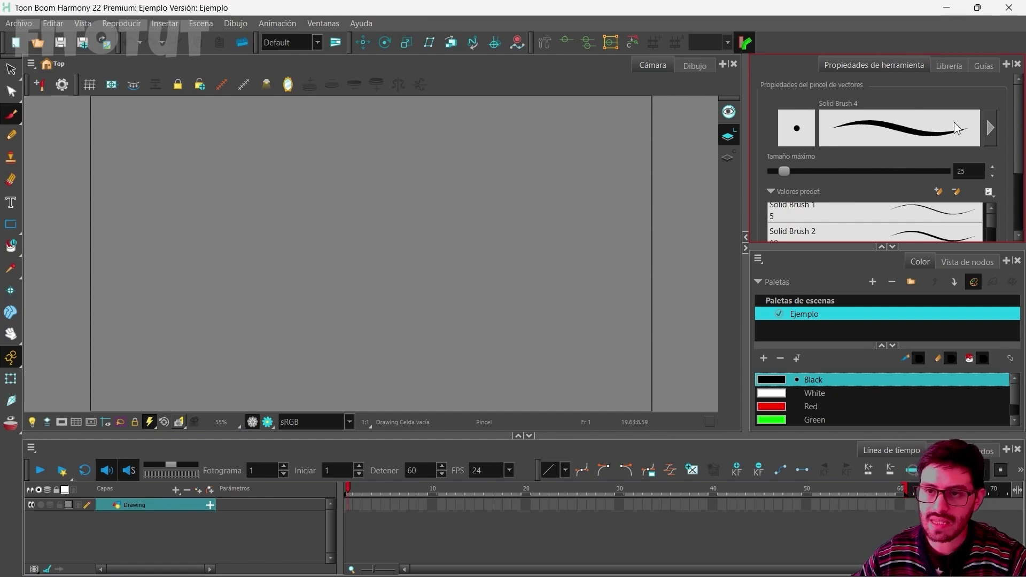
click(1007, 64)
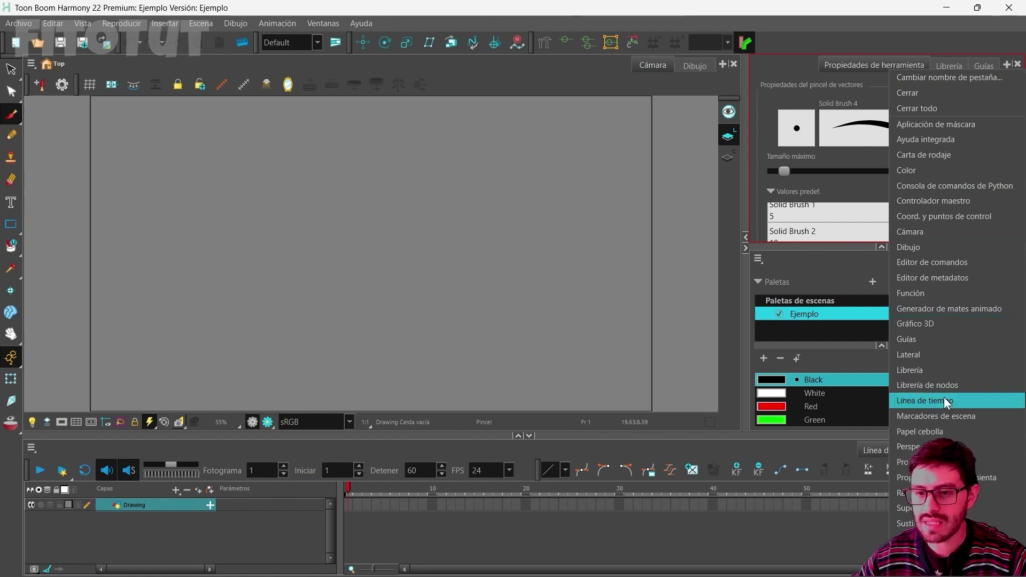
click(925, 248)
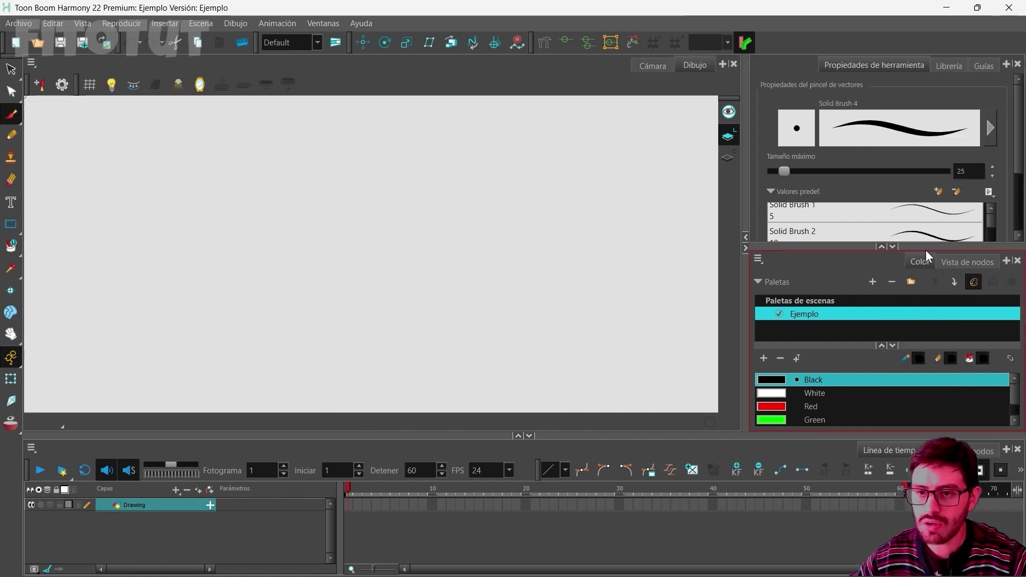
Add the metadata editor (Editor de metadatos) to the tool properties group and dock it beside the Drawing view.
click(1010, 64)
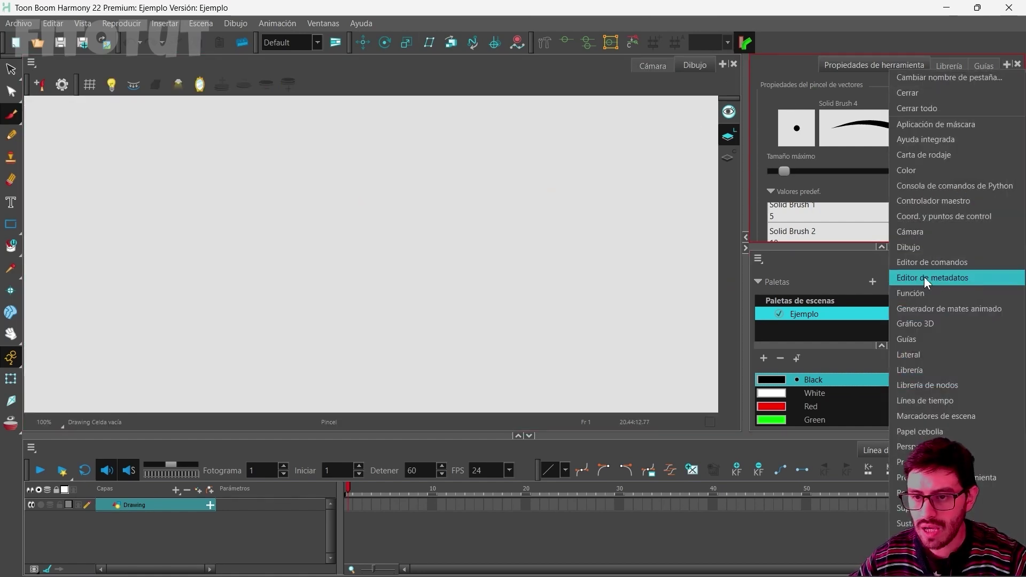
click(954, 277)
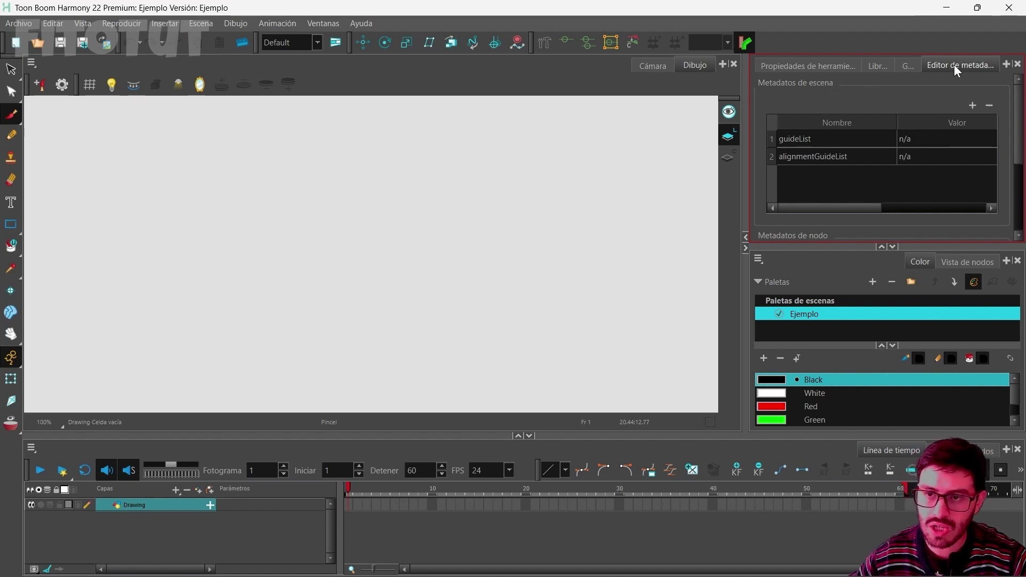
drag(954, 65, 724, 154)
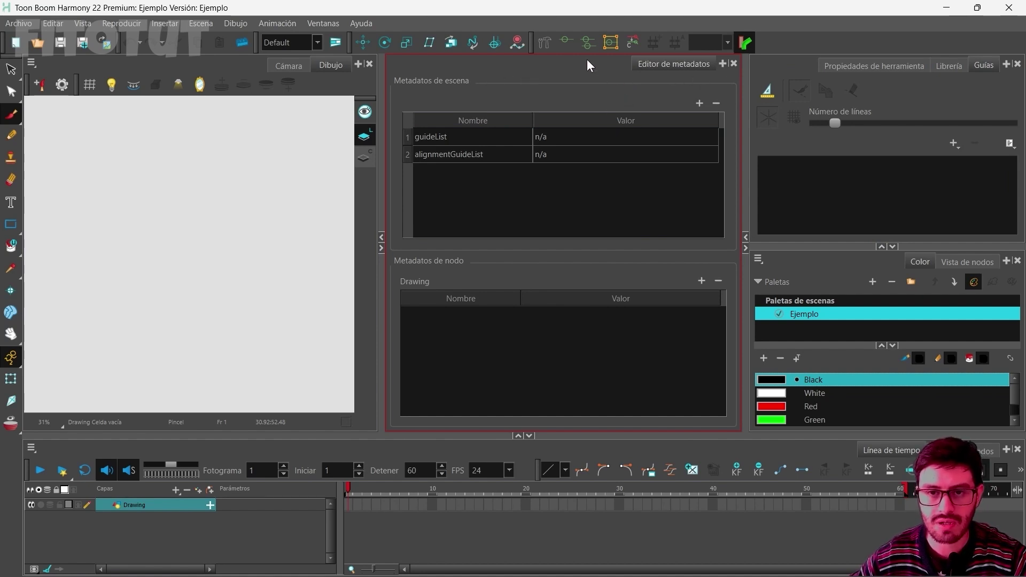
Detach the metadata editor as a floating window and enlarge it until its scene and node metadata sections show.
mouse_move(587, 58)
mouse_down()
mouse_move(605, 155)
mouse_move(636, 165)
mouse_up()
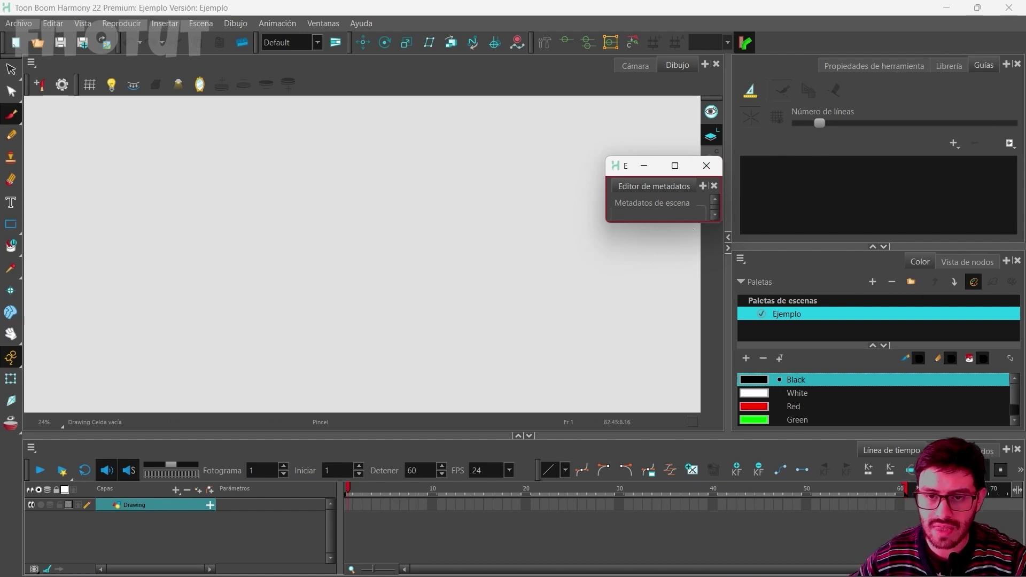
drag(693, 222, 695, 355)
drag(679, 188, 609, 159)
drag(688, 219, 692, 388)
drag(713, 327, 888, 319)
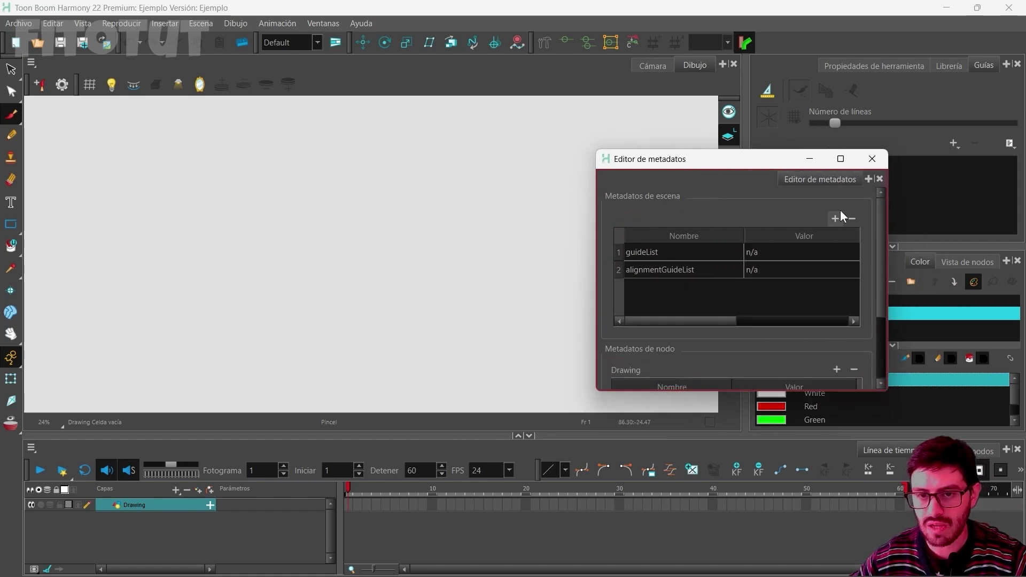
Move the floating metadata editor around the workspace and dock it back in the tool properties group.
drag(773, 168, 361, 139)
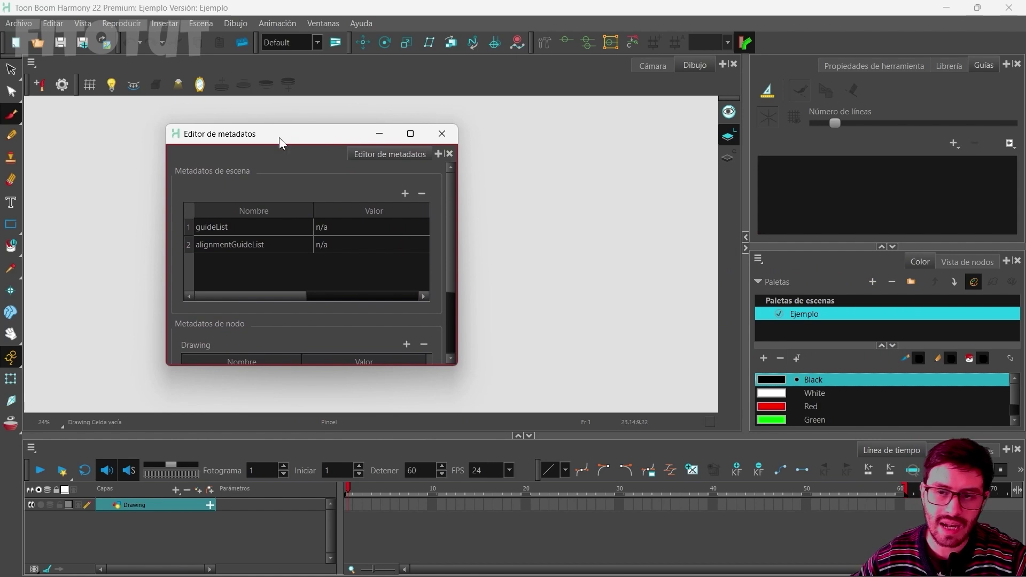
drag(279, 137, 621, 151)
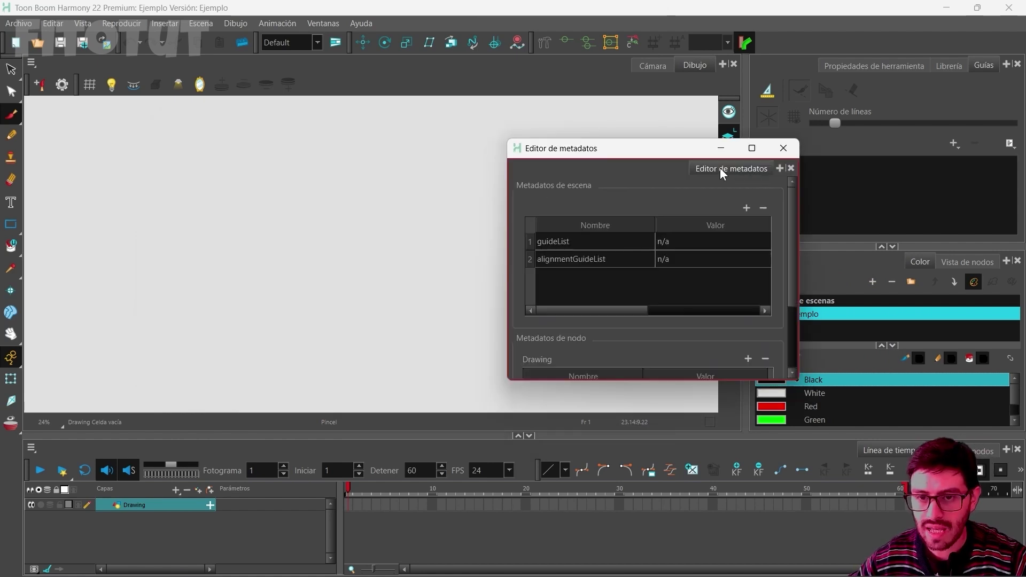
drag(720, 168, 897, 69)
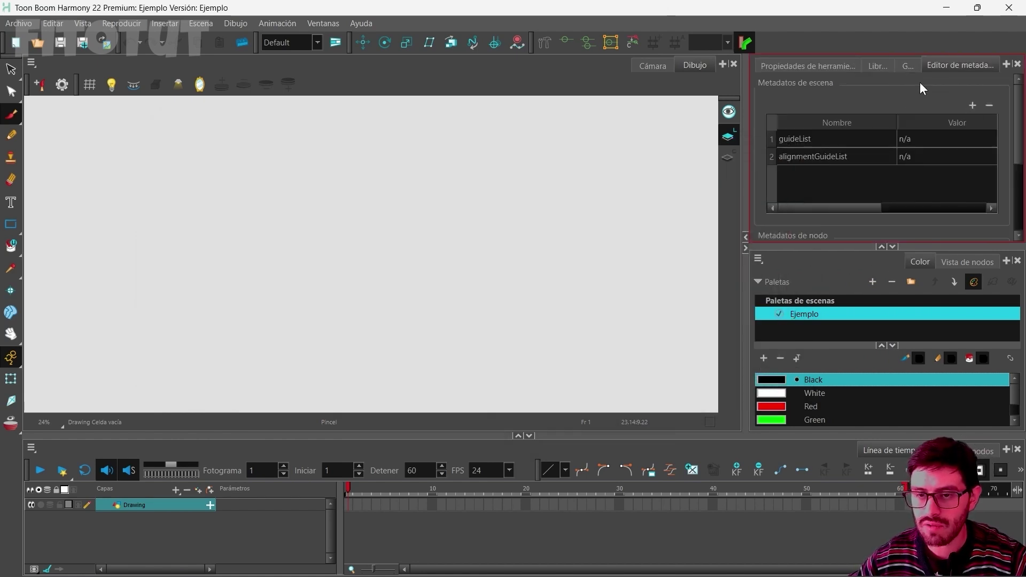
Close the metadata editor view and bring the brush's tool properties back to the front.
click(893, 140)
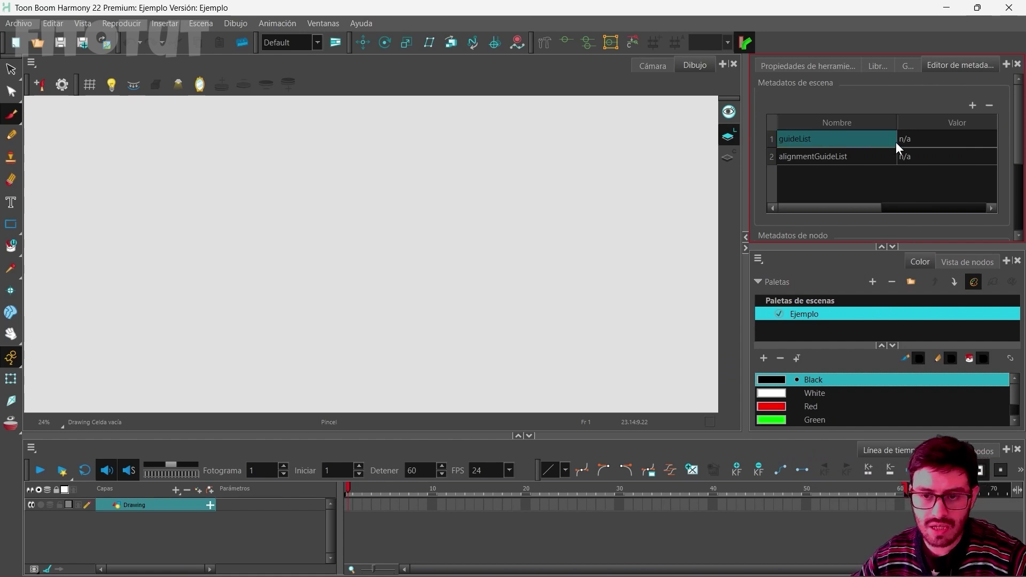
right_click(982, 63)
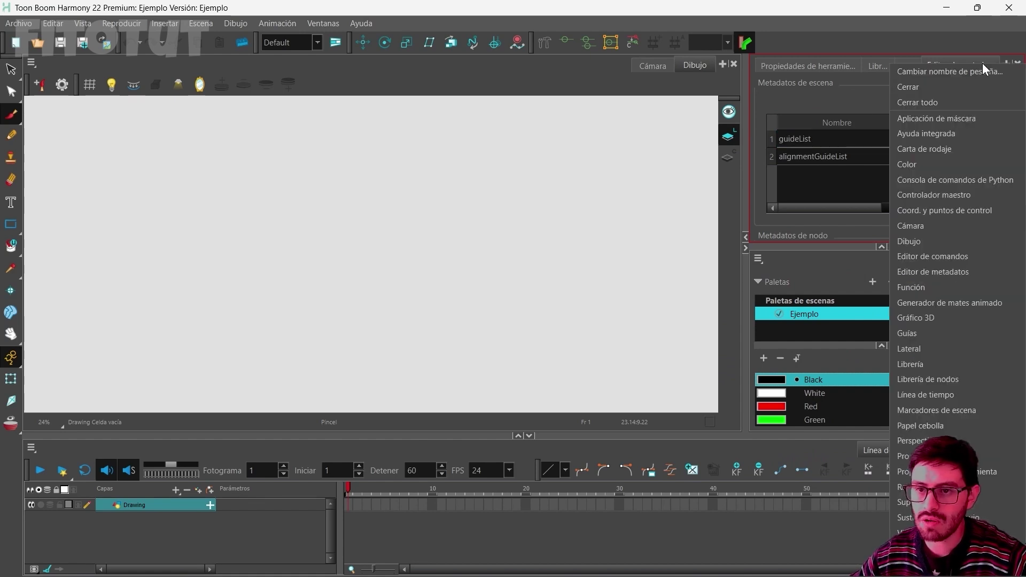
click(932, 86)
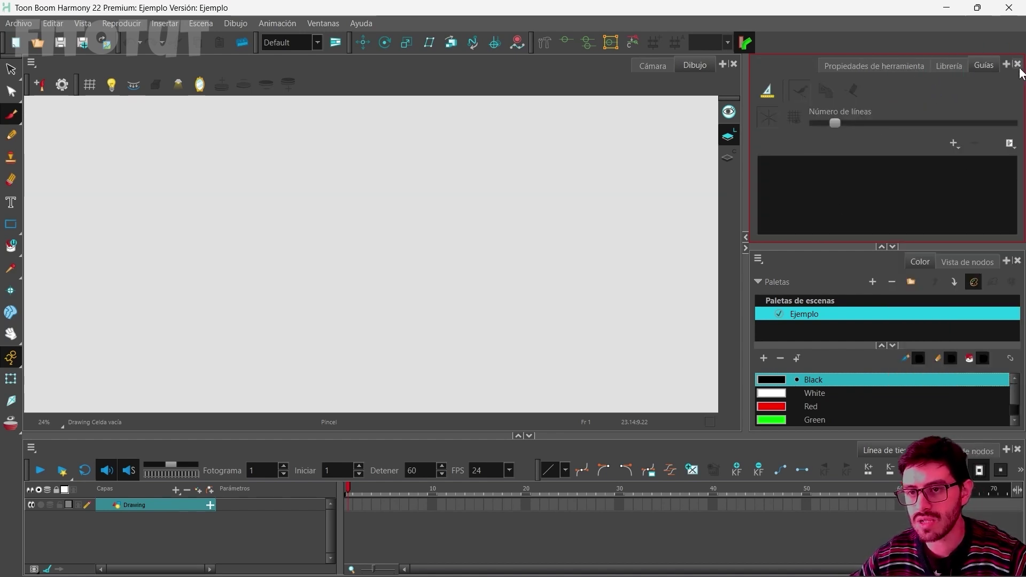
click(889, 65)
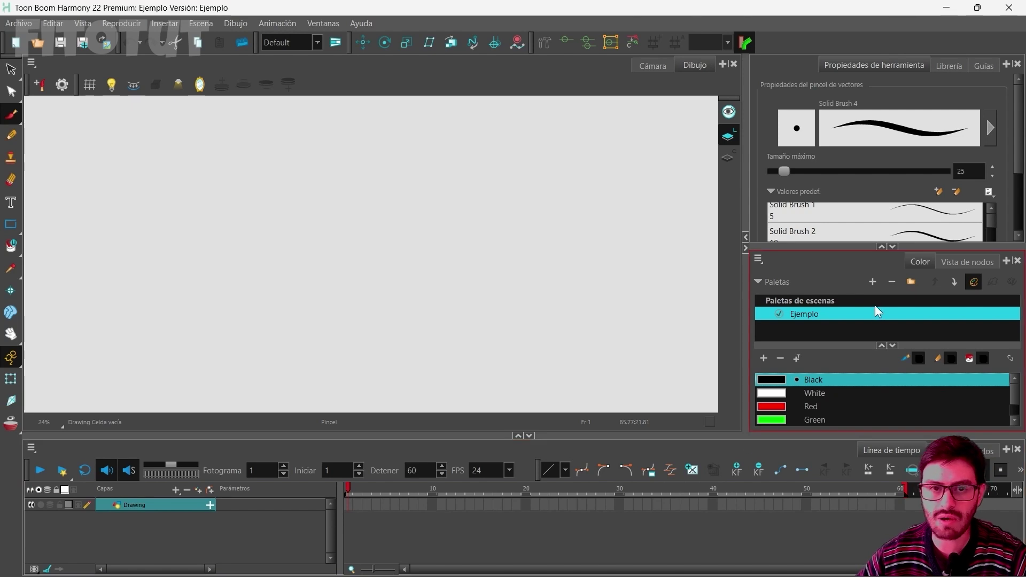
Save the current layout as a new workspace named "Fito Animación".
click(335, 25)
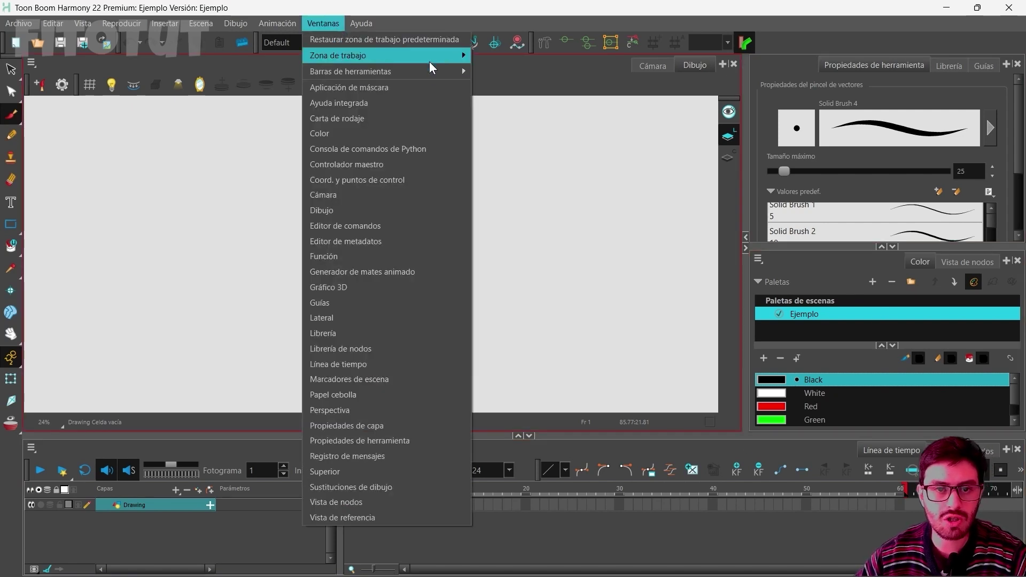
mouse_move(430, 60)
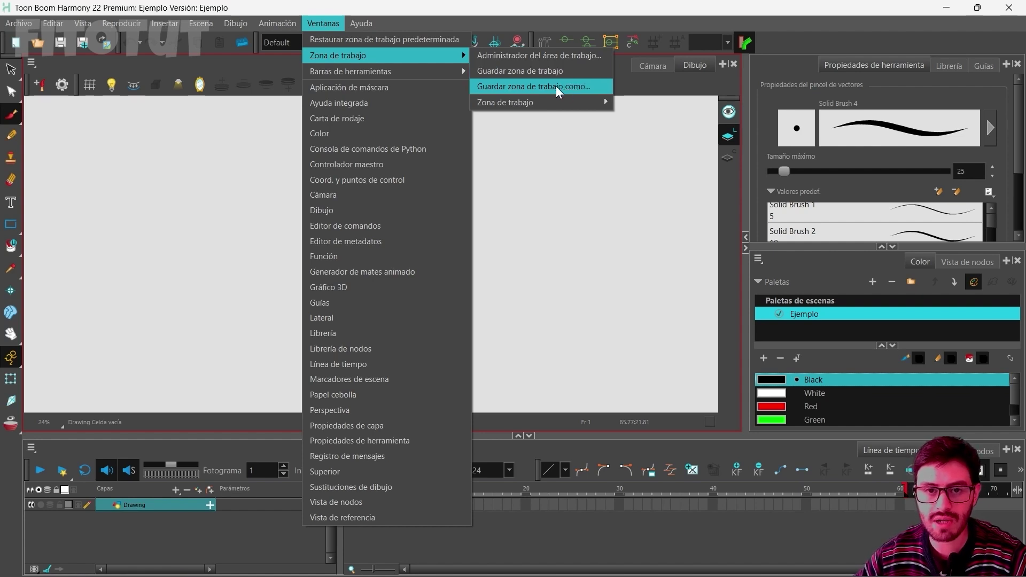
click(532, 86)
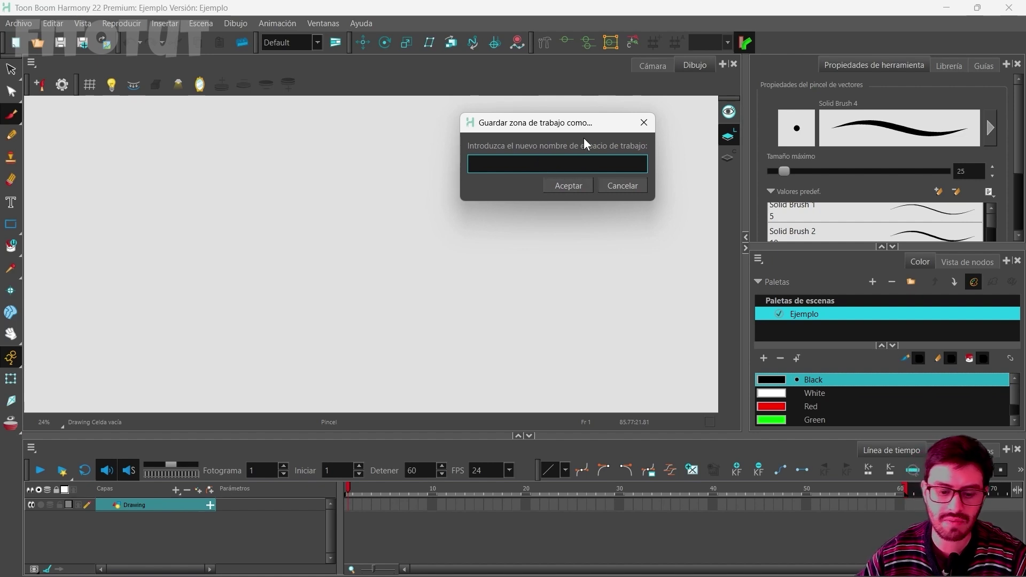
text(Fito Animación)
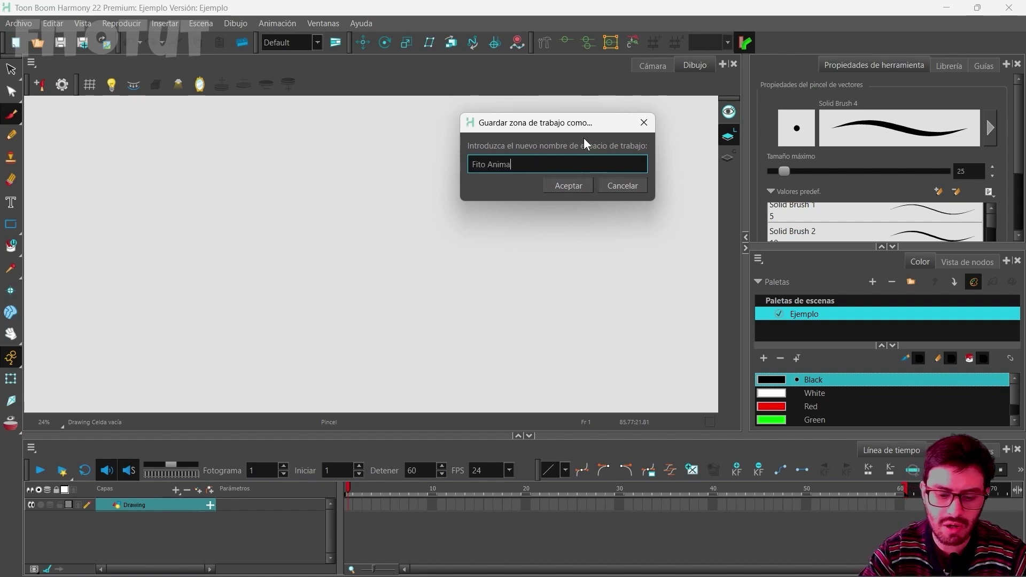
click(574, 188)
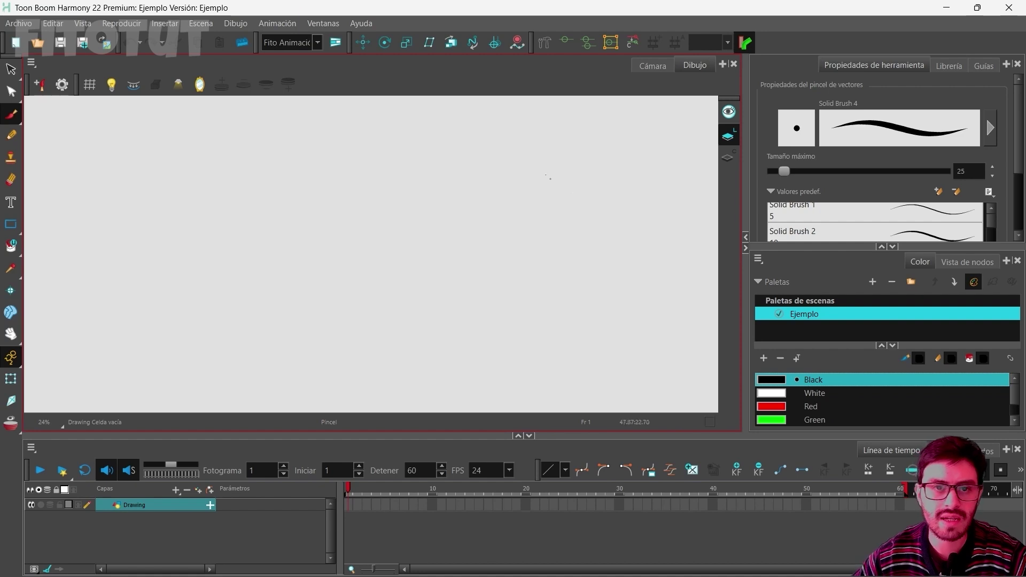
Open the workspace manager, examine the lists of available and toolbar workspaces, and close it without changing anything.
click(332, 21)
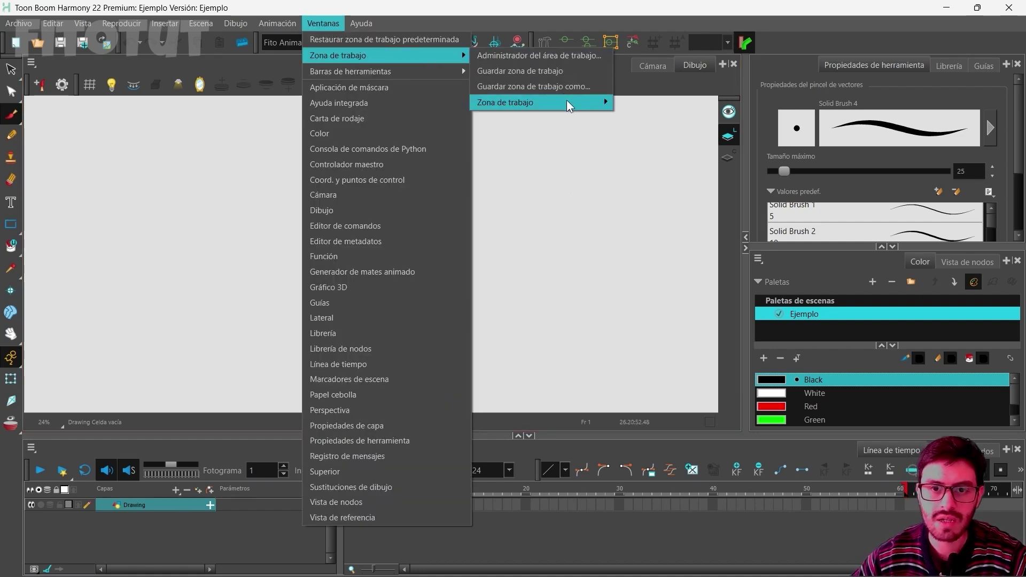
mouse_move(567, 102)
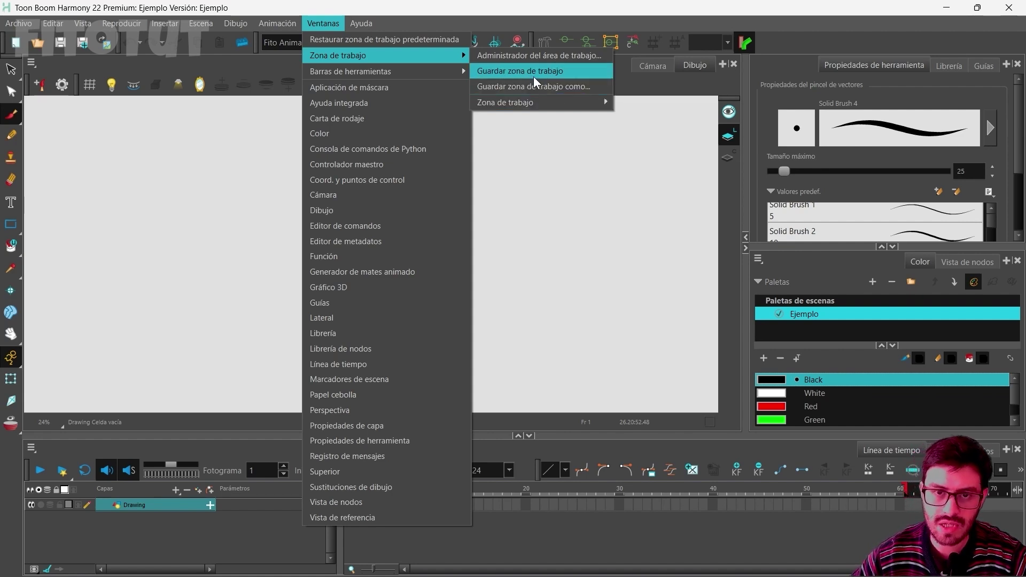
click(516, 60)
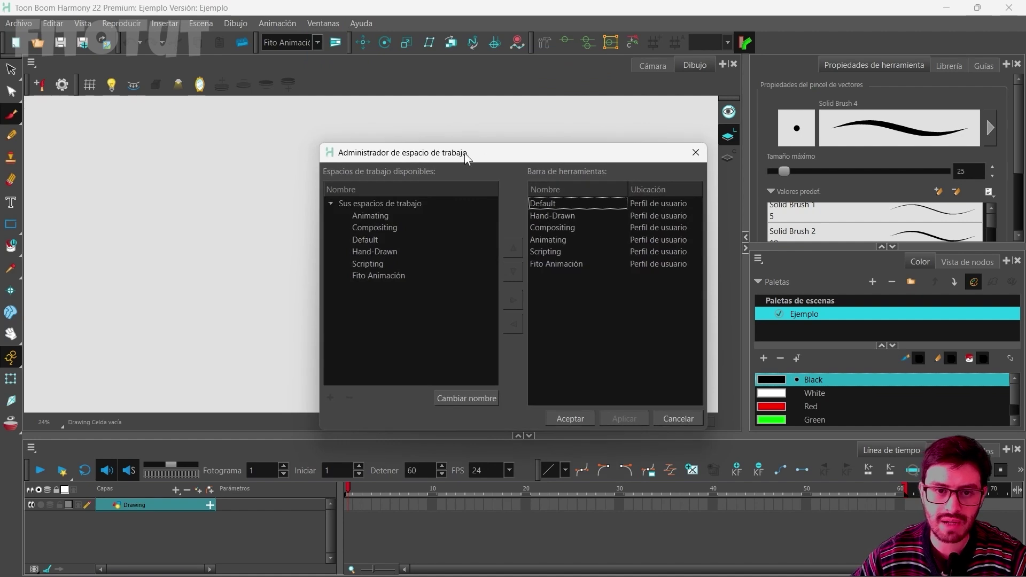
drag(465, 156, 444, 95)
click(377, 165)
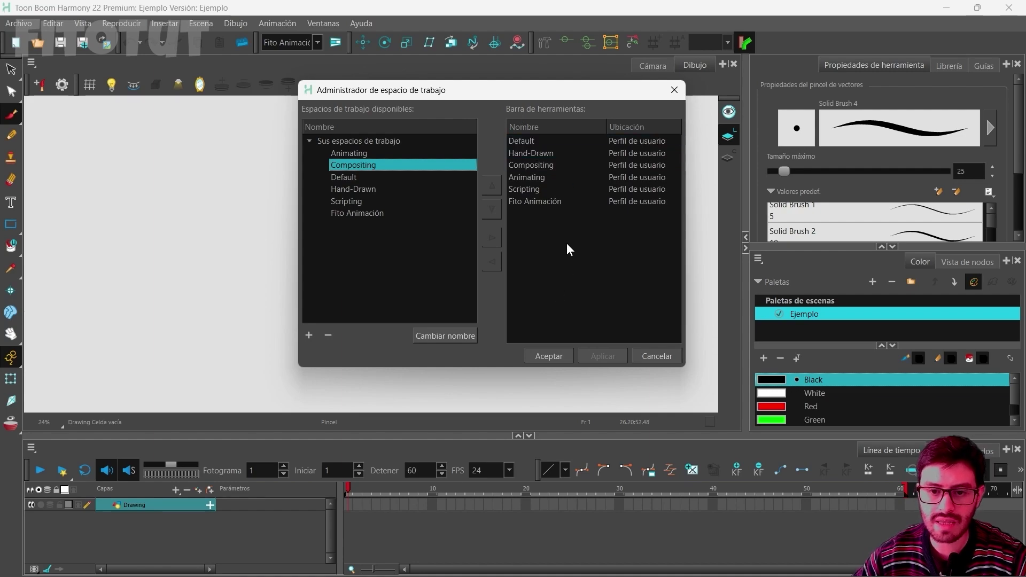
click(680, 88)
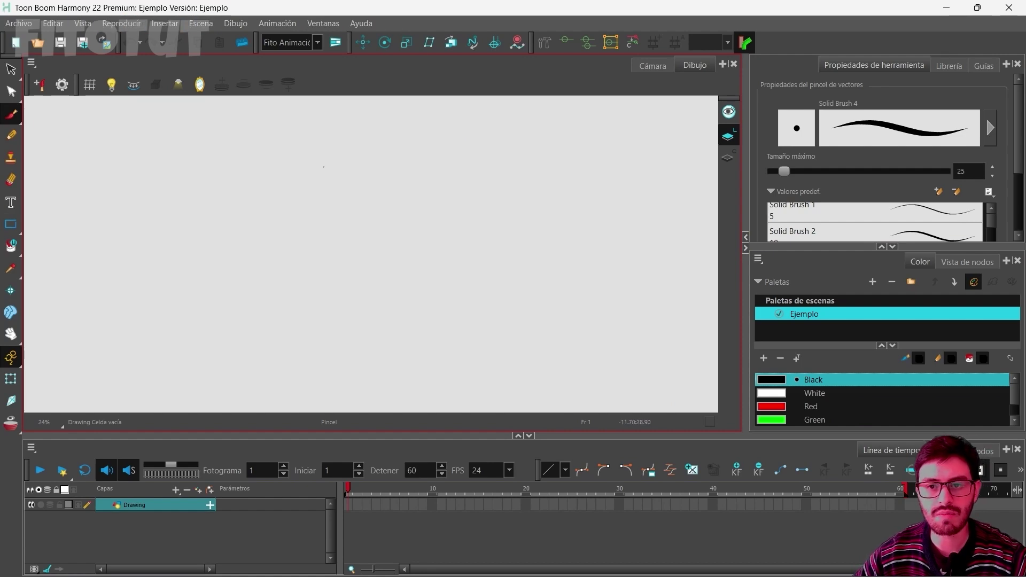
Open the new scene dialog, examine its name, location, camera size and frame rate settings, and dismiss it without creating a scene.
click(20, 25)
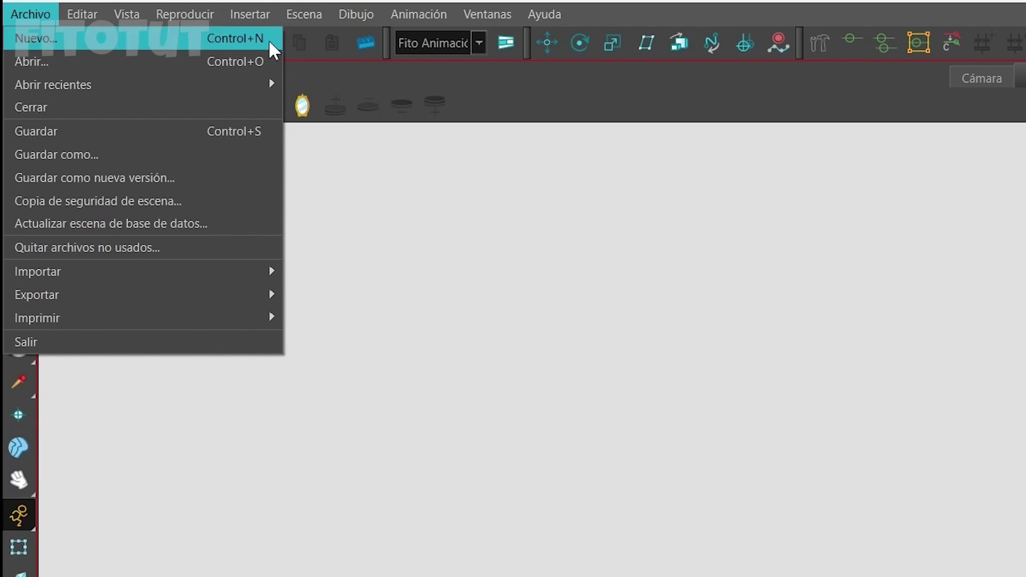
click(236, 38)
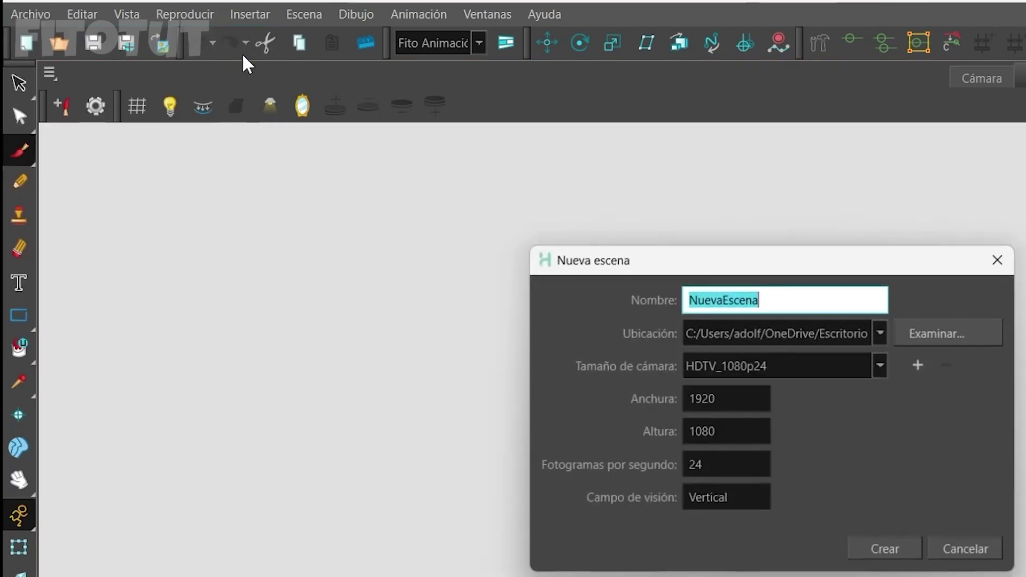
drag(662, 113, 644, 139)
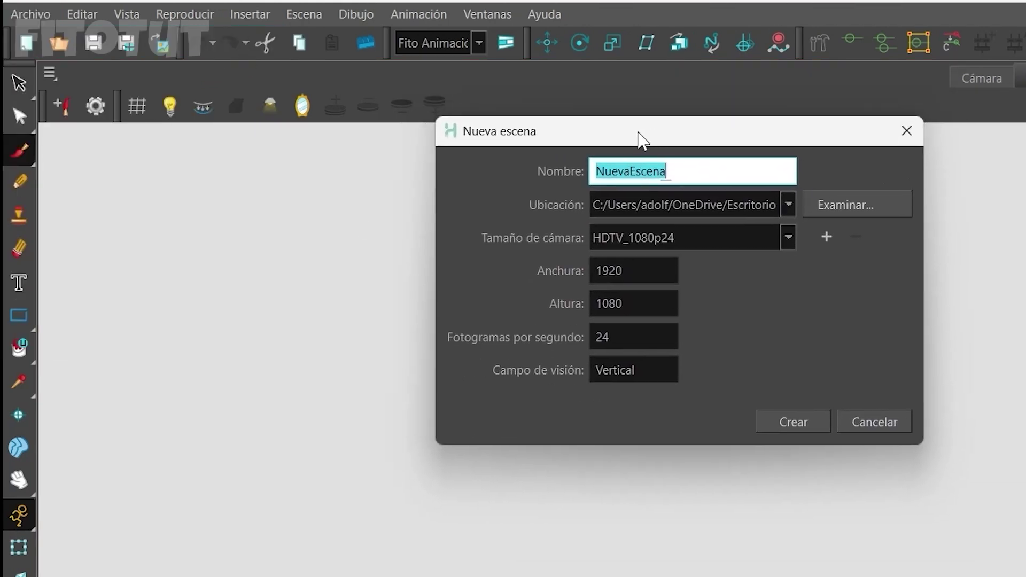
click(903, 142)
Examine the file commands for opening, saving and removing unused files, plus the import and export options.
click(30, 14)
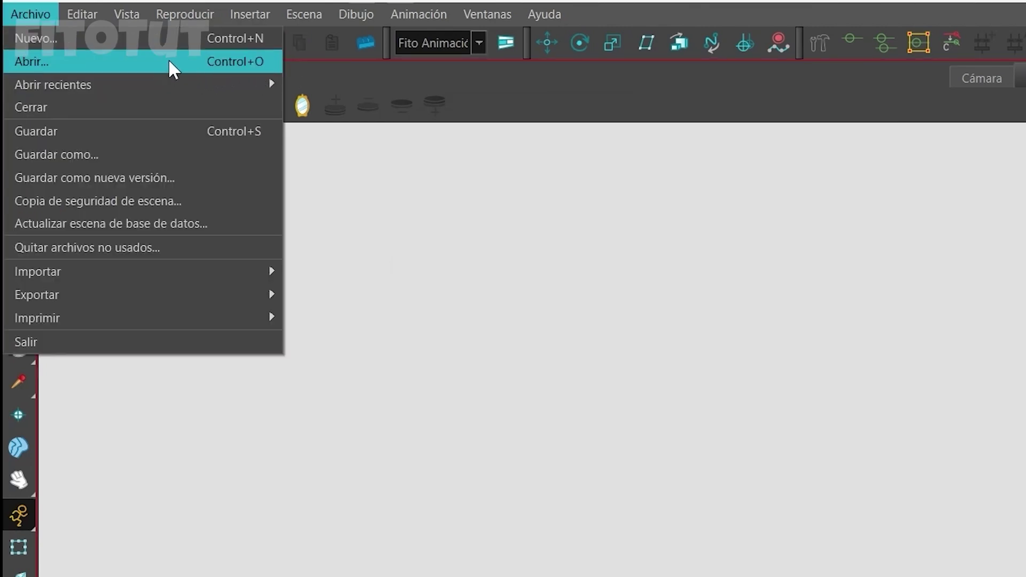
mouse_move(194, 86)
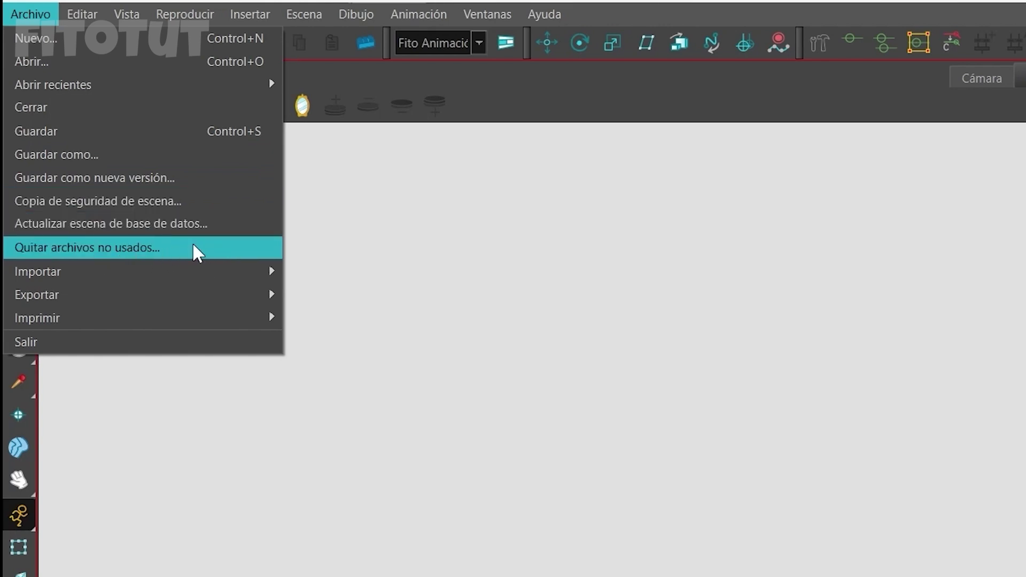
mouse_move(180, 277)
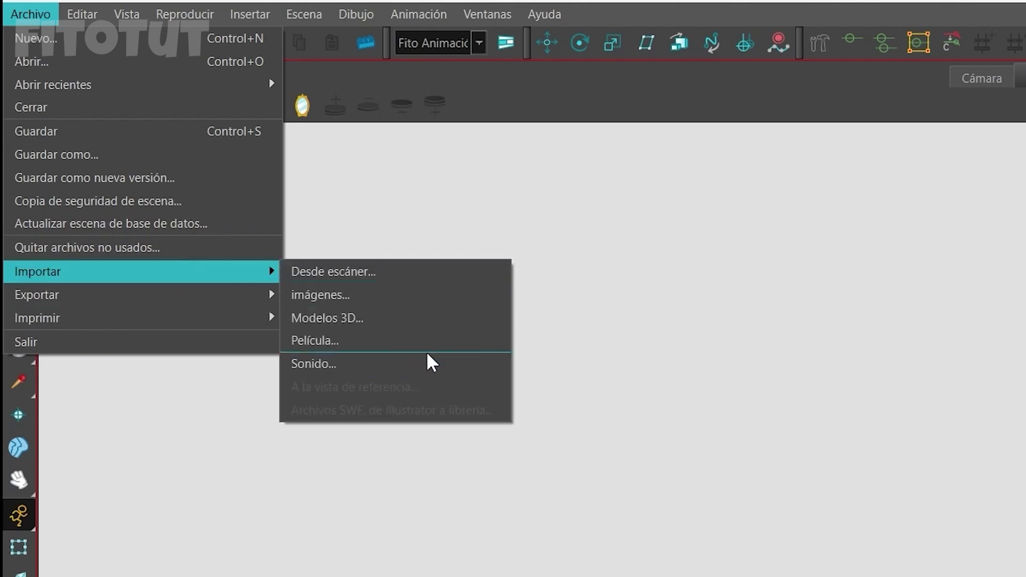
mouse_move(109, 298)
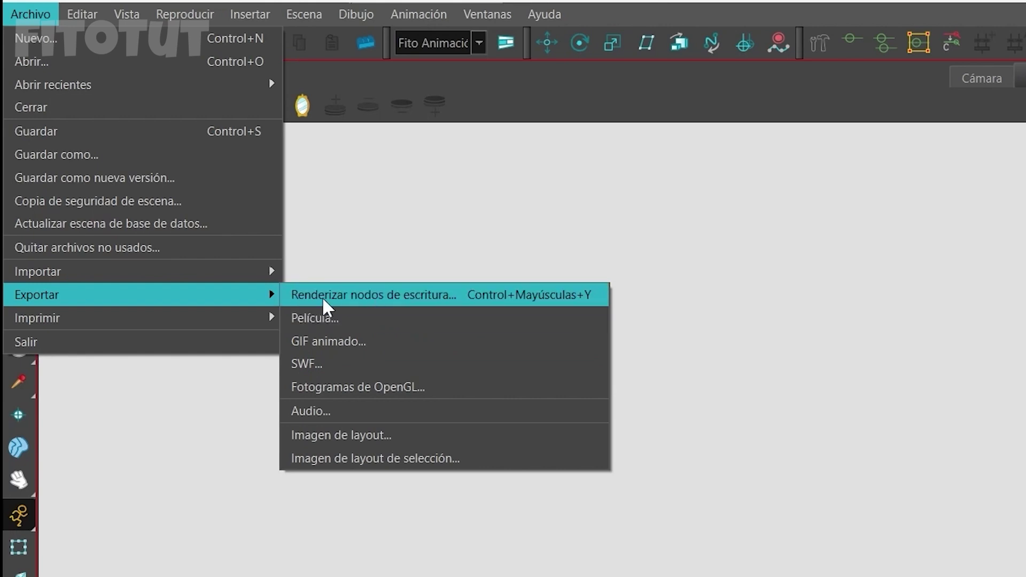
mouse_move(171, 319)
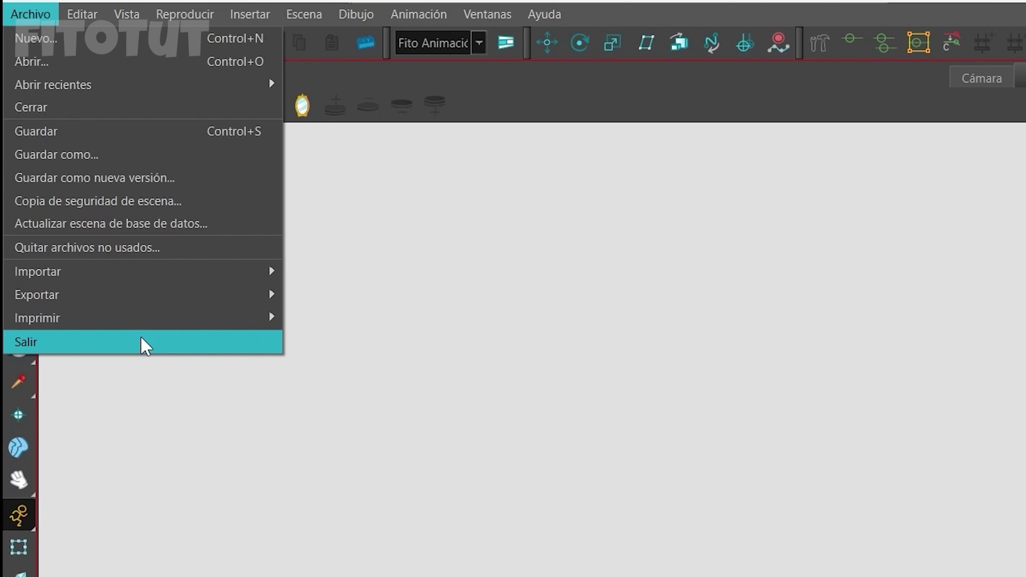
Open the program preferences to examine the General settings, close them, and repeat with a brief second look.
mouse_move(75, 26)
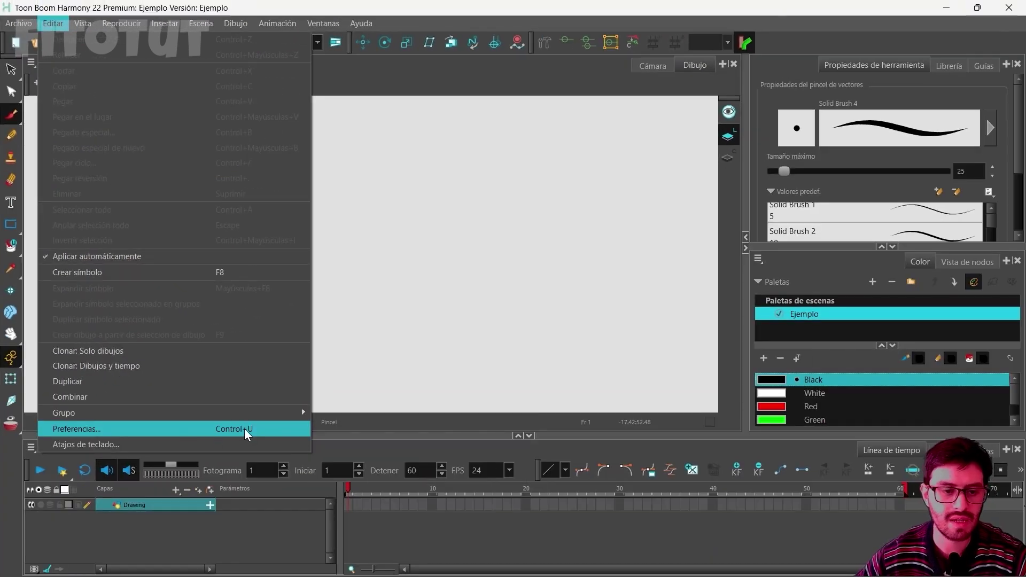
click(248, 429)
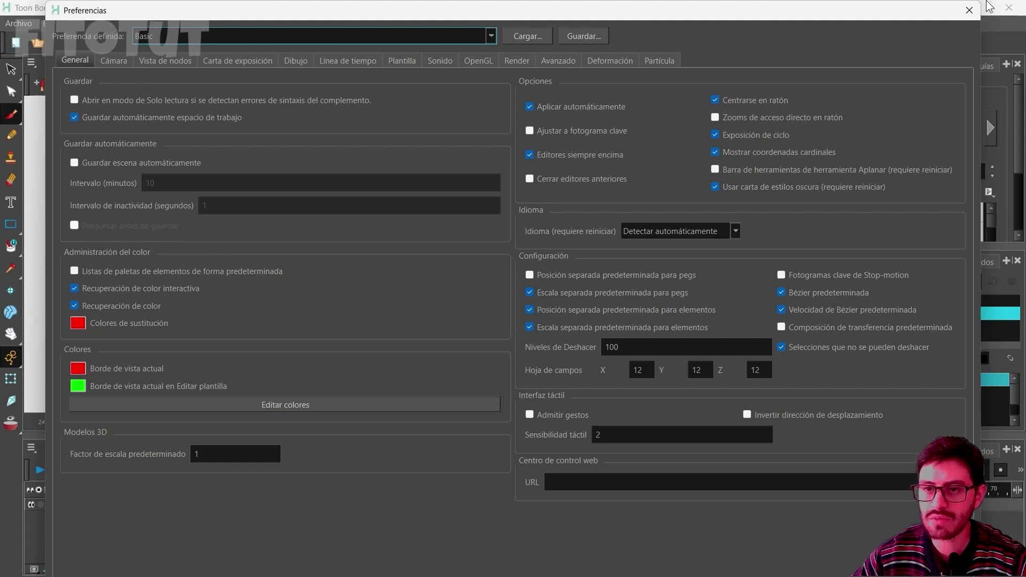
click(970, 10)
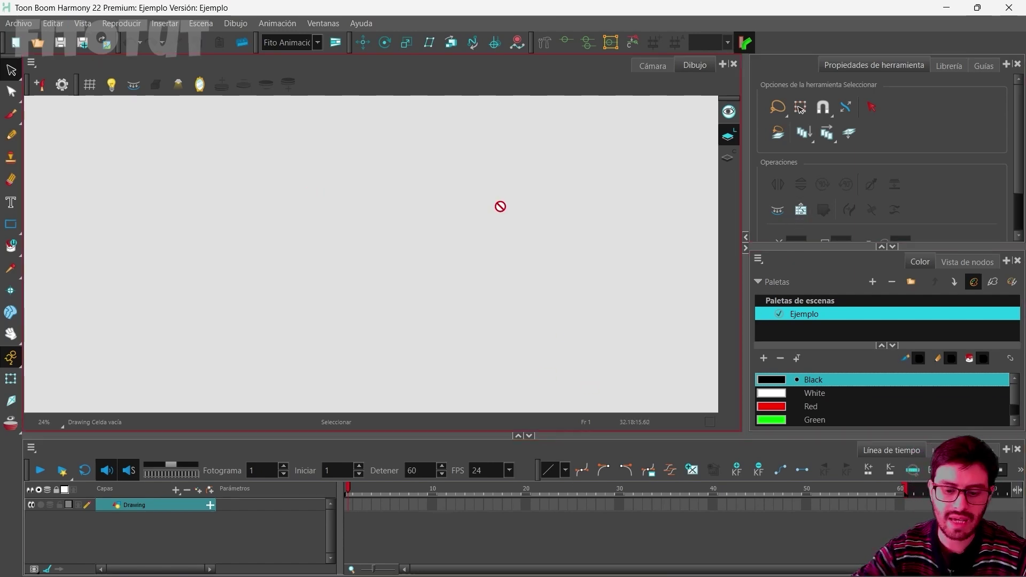
key(ctrl+u)
key(Escape)
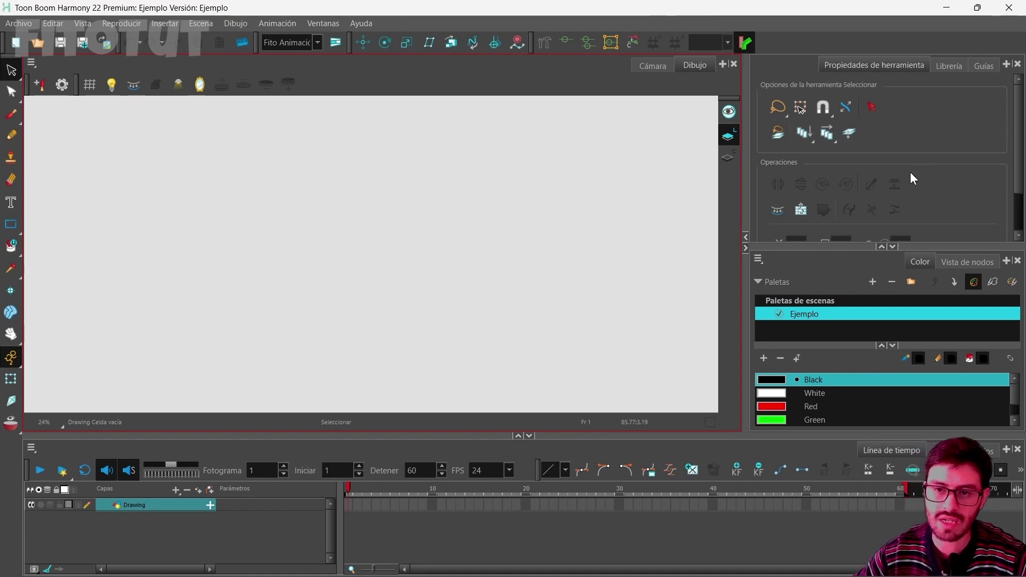
click(945, 132)
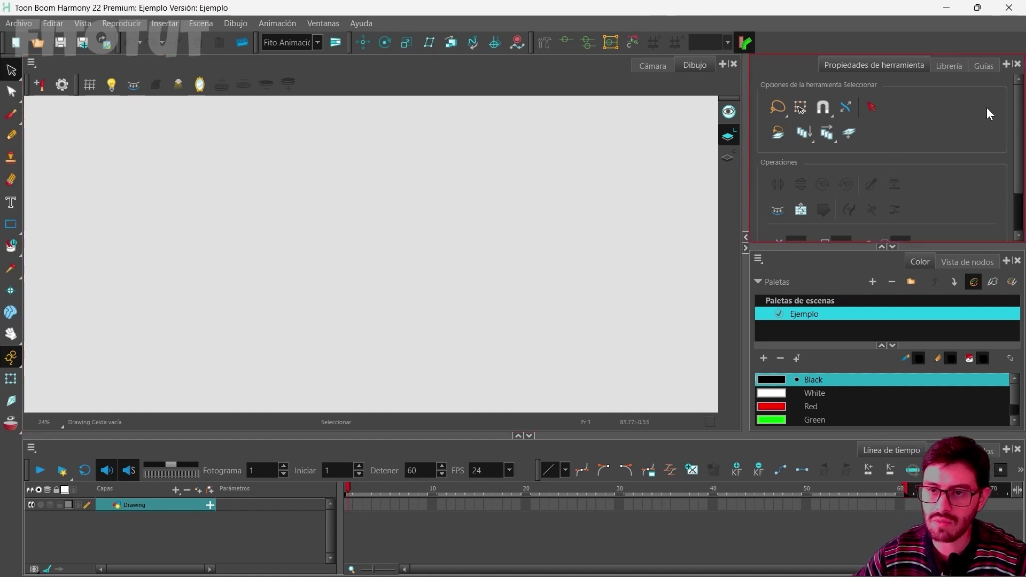